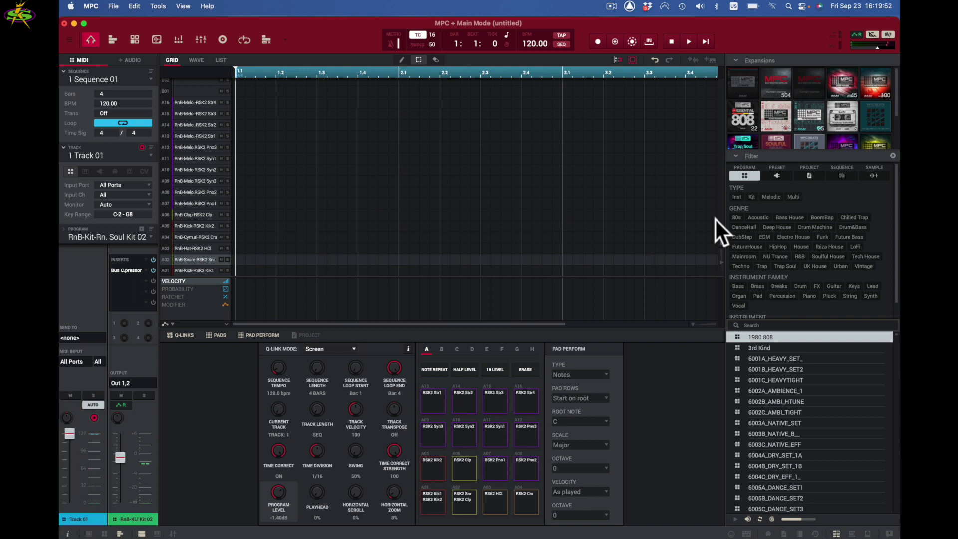
Look through the file browser, the expansion browser and the media browser, ending on the file browser
key(f)
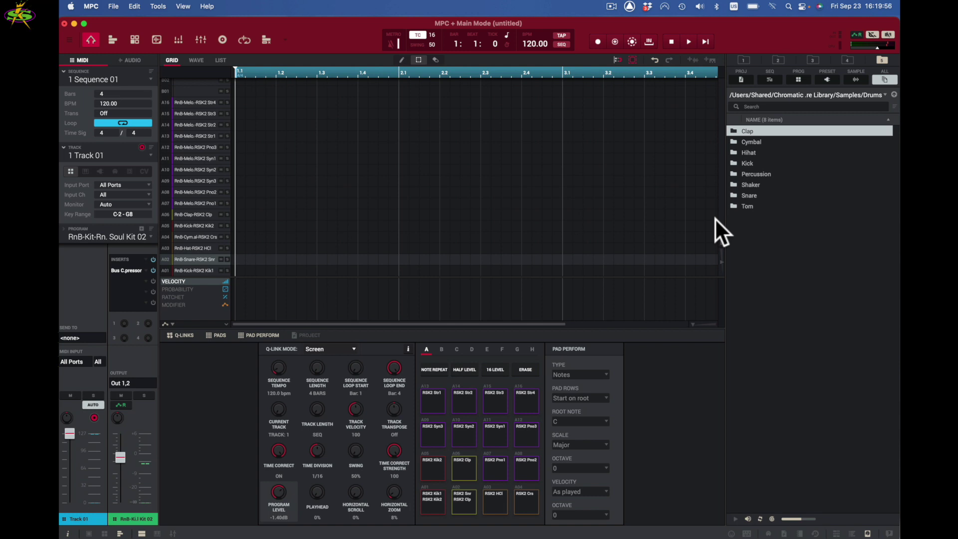
key(x)
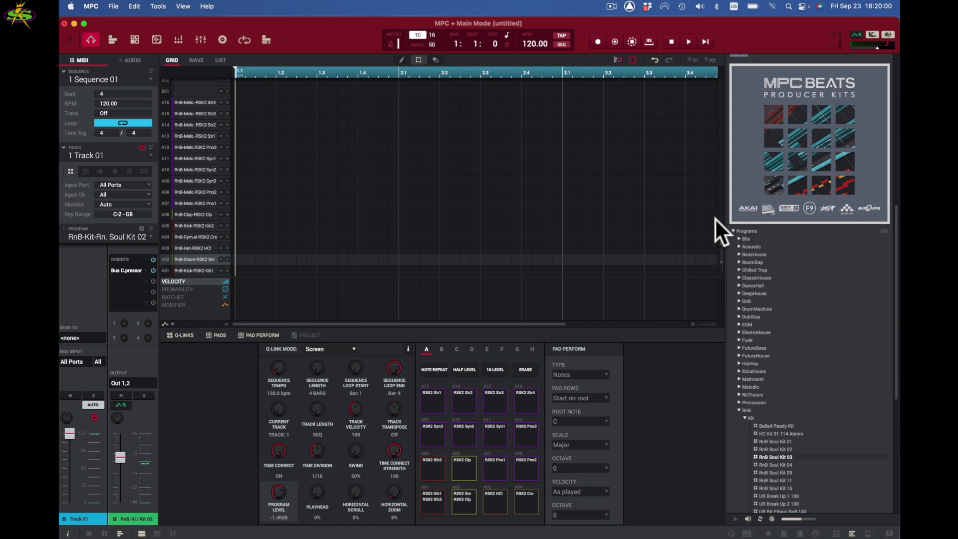
key(b)
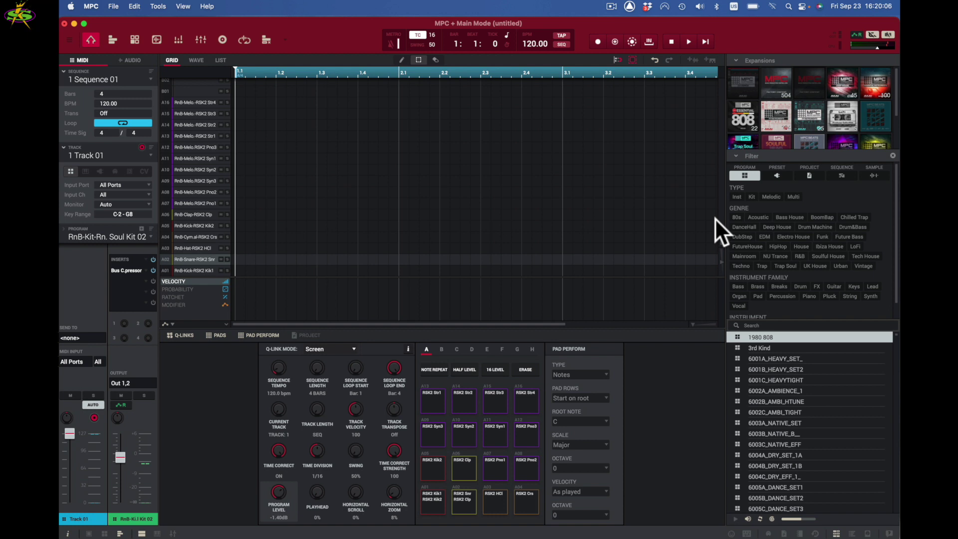
key(f)
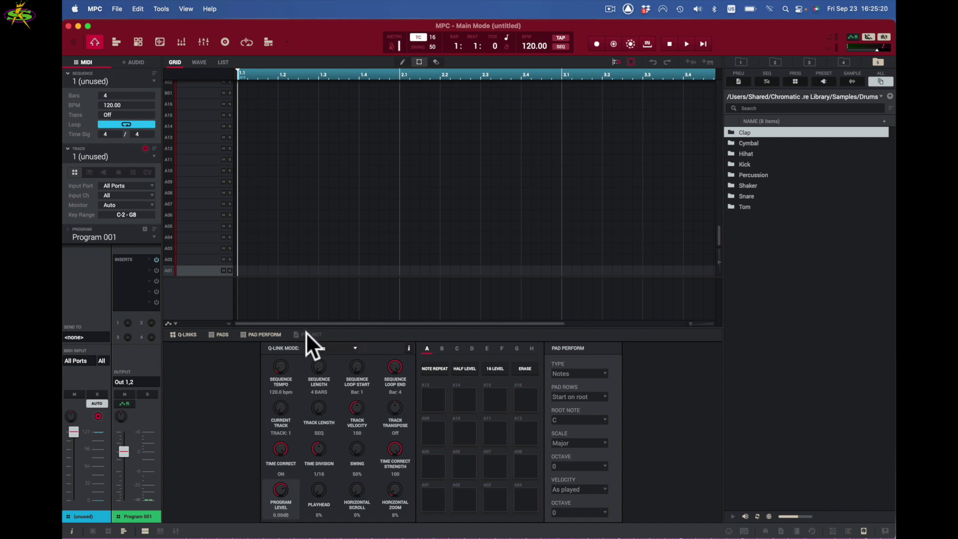
Show the project information section and create a new empty project
click(307, 334)
click(116, 8)
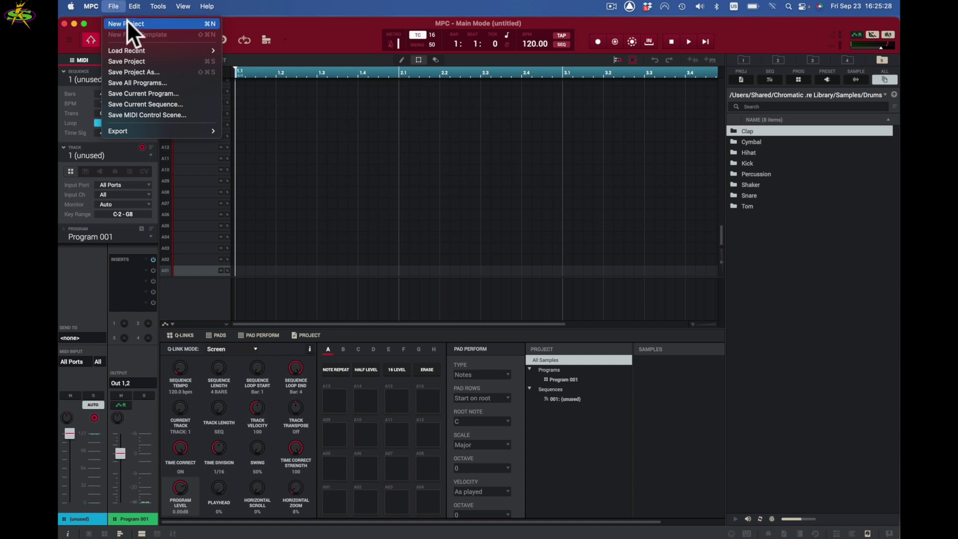
click(127, 22)
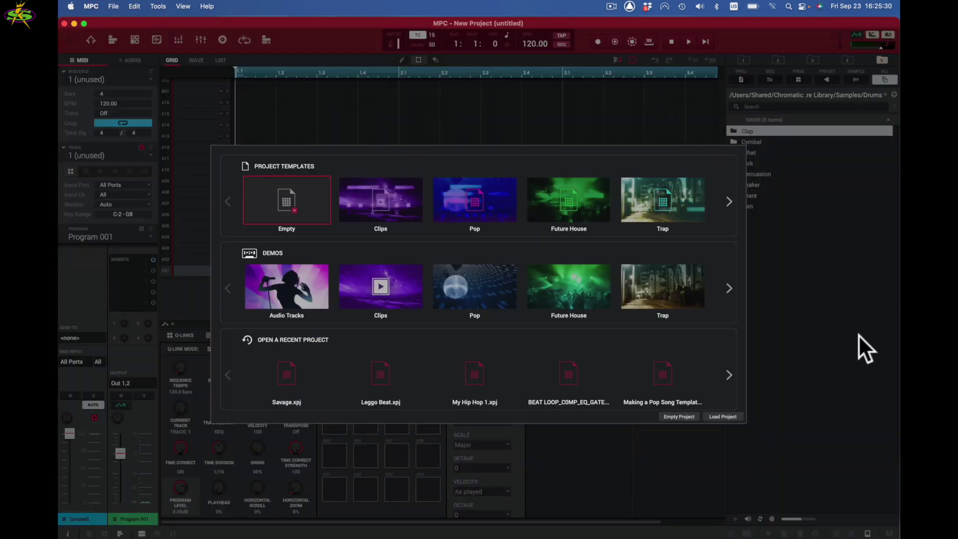
click(680, 416)
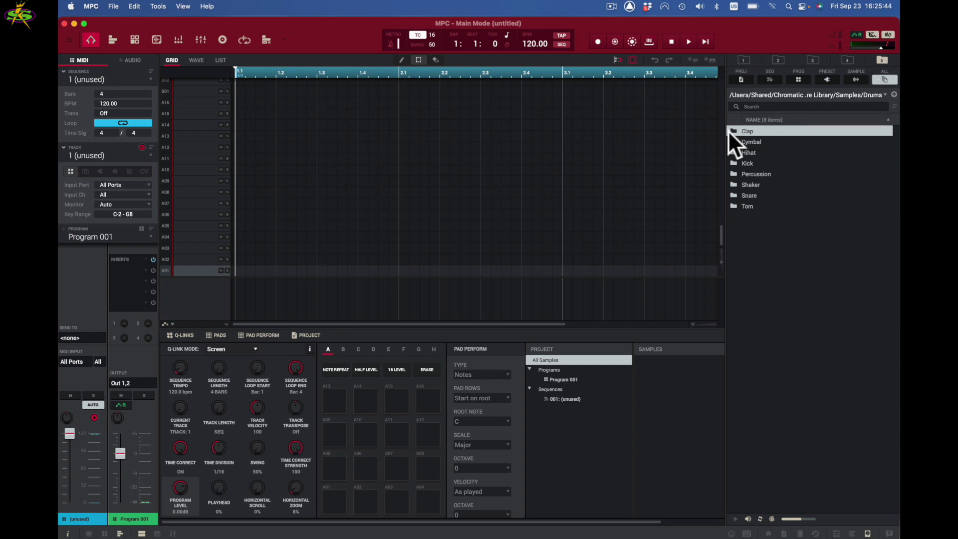
Check folder shortcuts 4 through 1, return to shortcut 5 and open its Clap folder
click(847, 59)
click(813, 60)
click(778, 60)
click(745, 60)
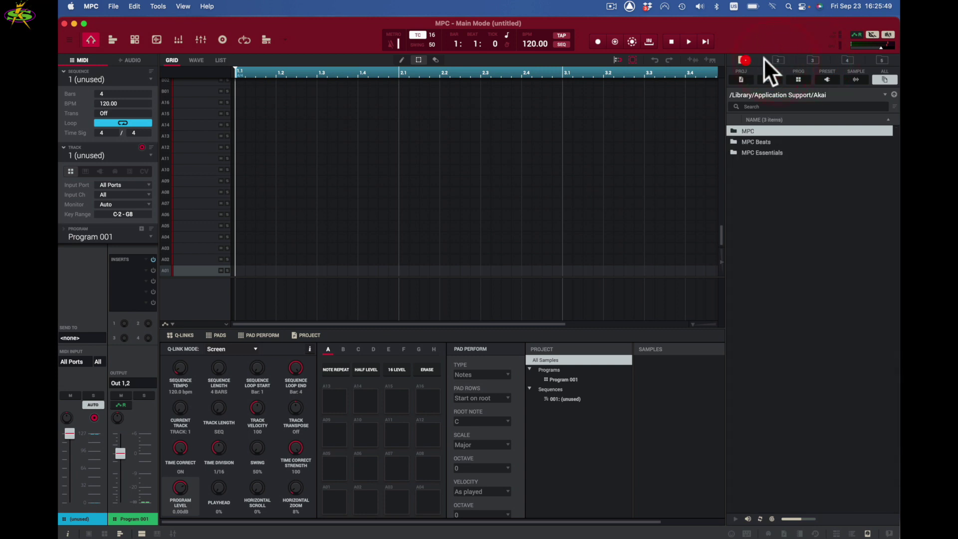
click(880, 59)
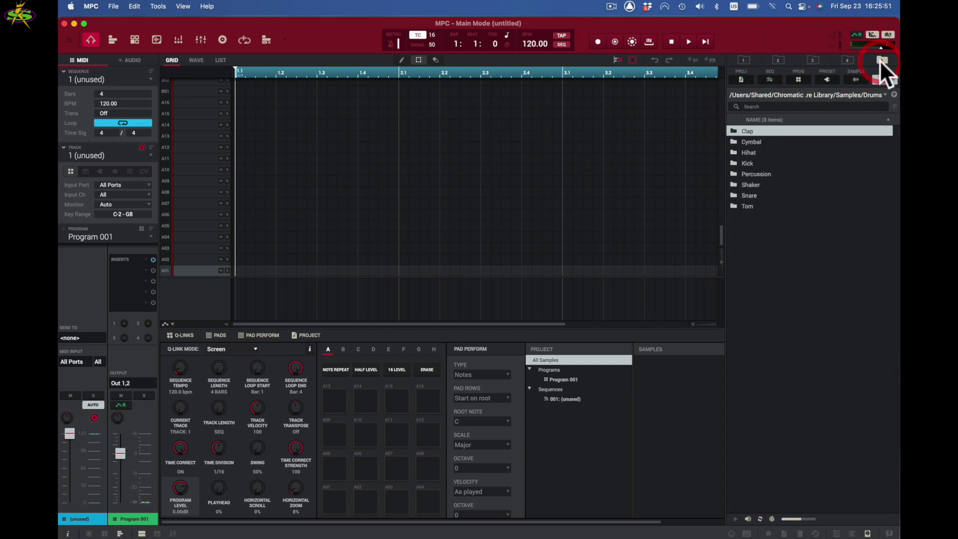
click(736, 131)
double_click(737, 130)
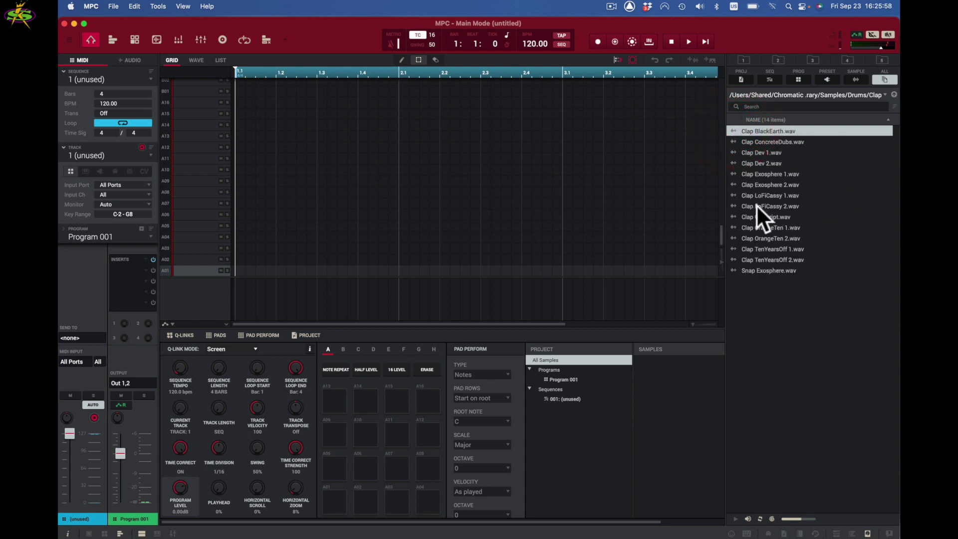
Audition several clap samples and add Clap Dev 1 and Clap Dev 2 to the project's sample pool
click(757, 150)
click(755, 161)
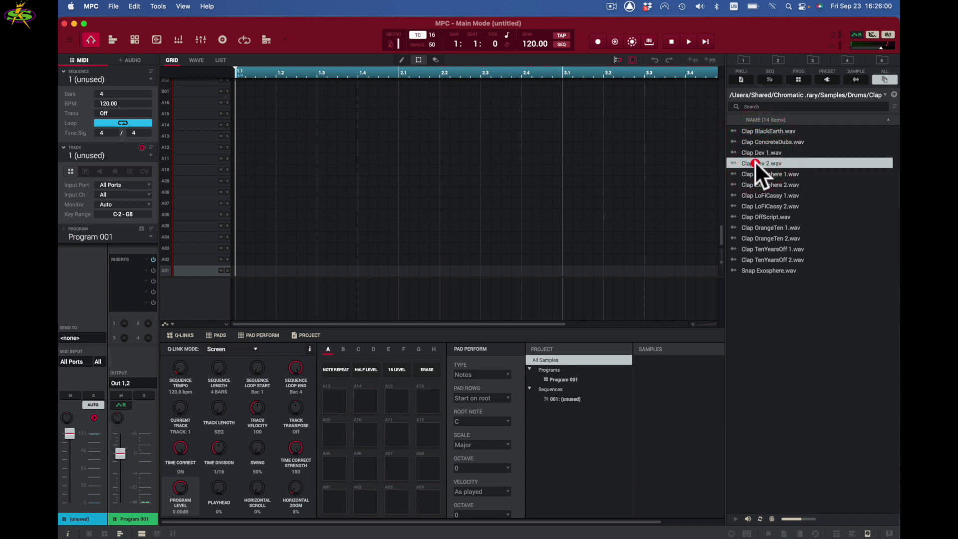
click(767, 132)
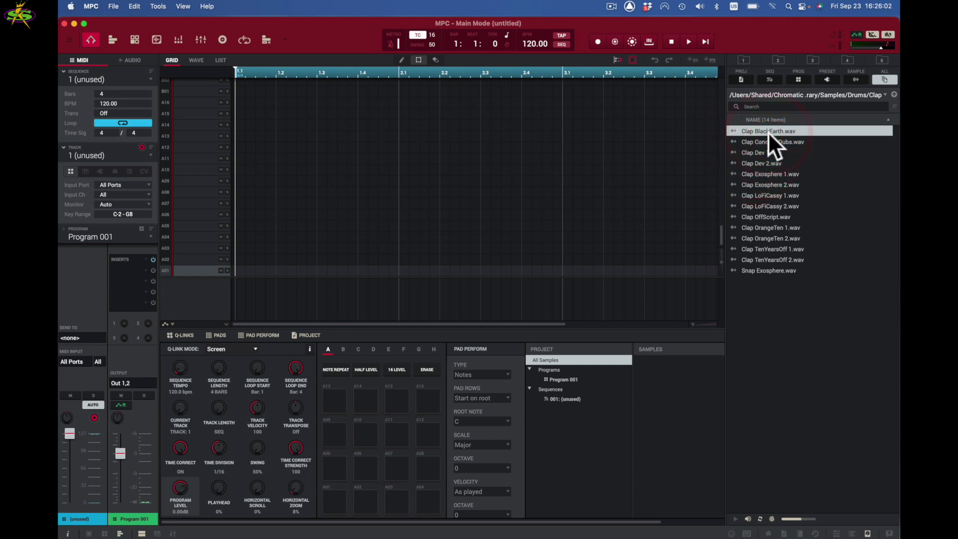
click(747, 153)
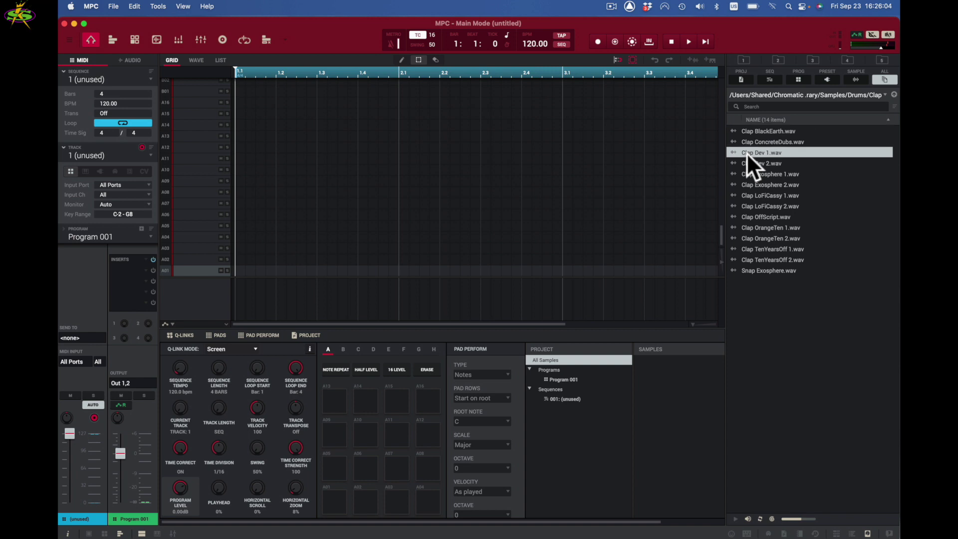
click(750, 162)
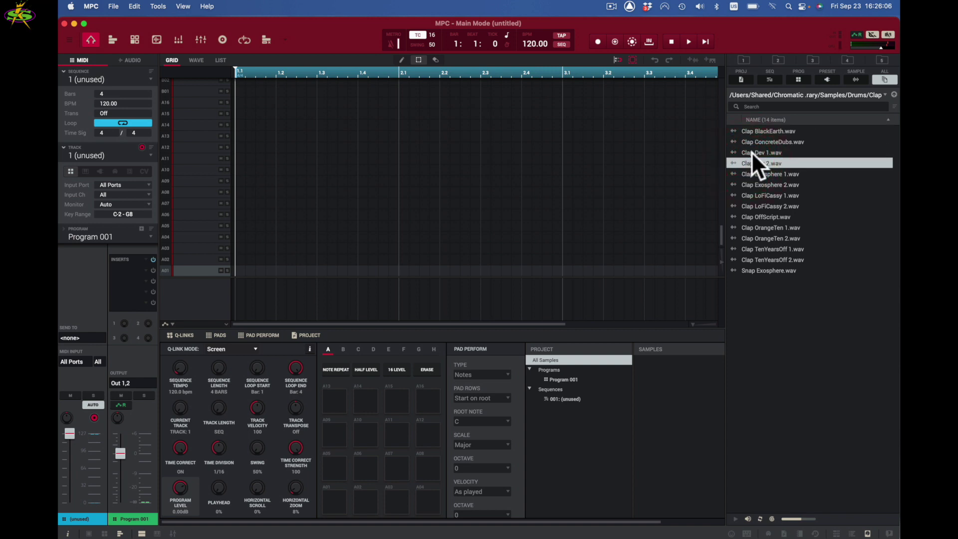
drag(751, 151, 674, 373)
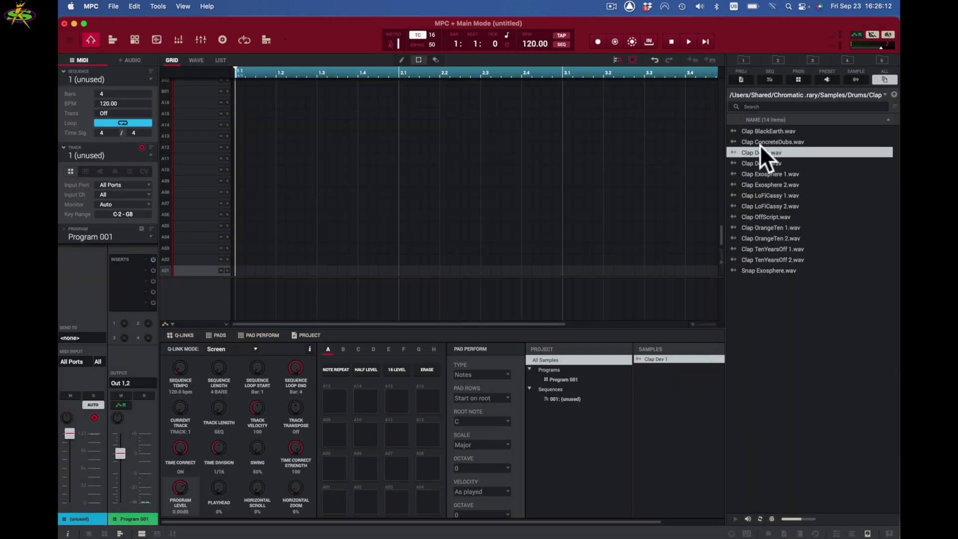
double_click(754, 160)
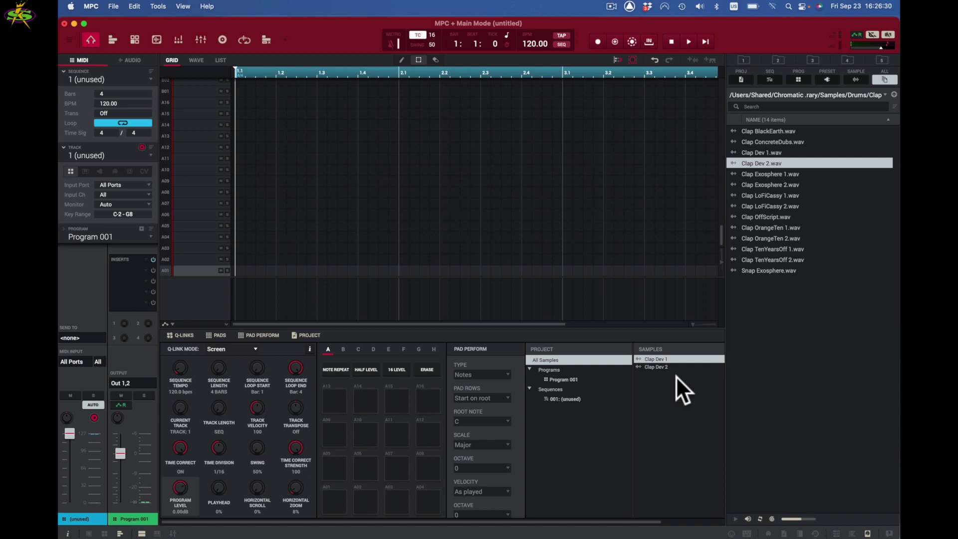
Load RnB Soul Kit 03 from the RnB programs of the MPC Beats Producer Kits expansion
key(x)
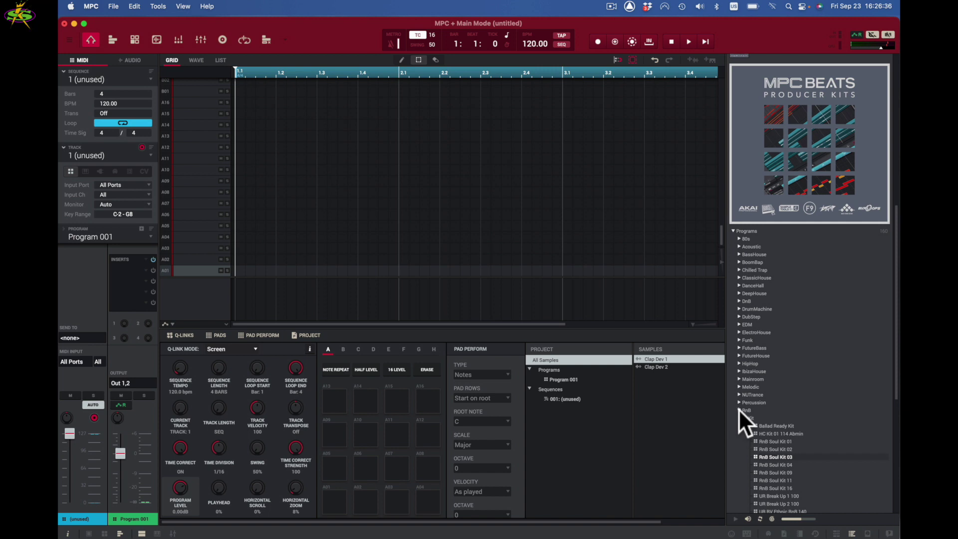
double_click(756, 456)
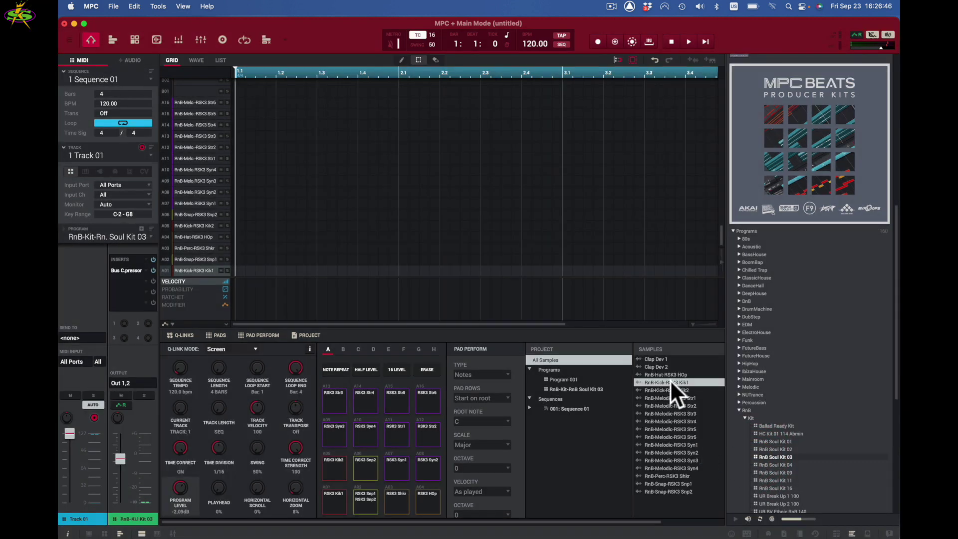
Audition the loaded kit's sounds on the pads of bank A
click(337, 494)
click(366, 501)
click(397, 502)
click(427, 491)
click(427, 464)
click(397, 463)
click(368, 464)
click(335, 464)
click(332, 433)
click(335, 395)
click(364, 397)
click(397, 398)
click(426, 400)
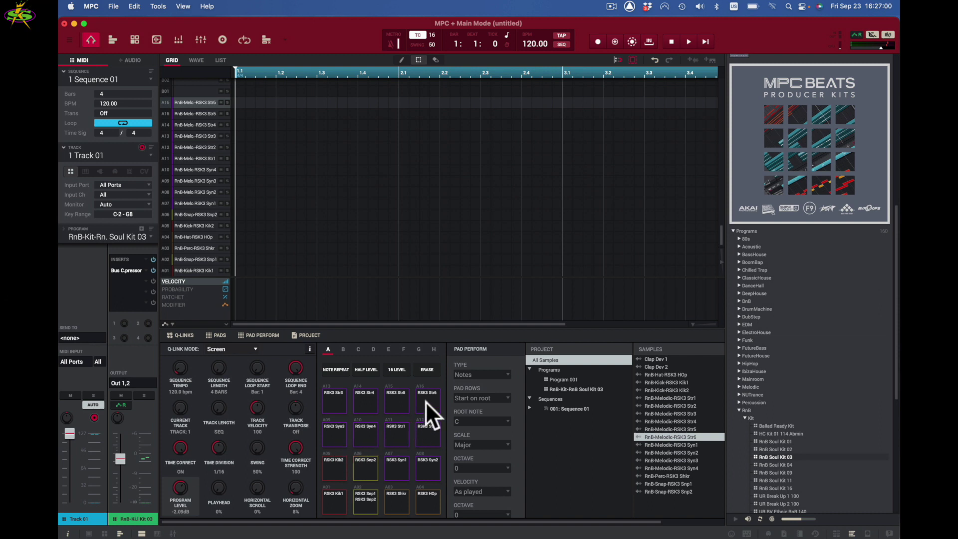
Move the samples of the two upper pad rows onto pad A15, ending with RSK3 Str6, and audition that pad
click(429, 433)
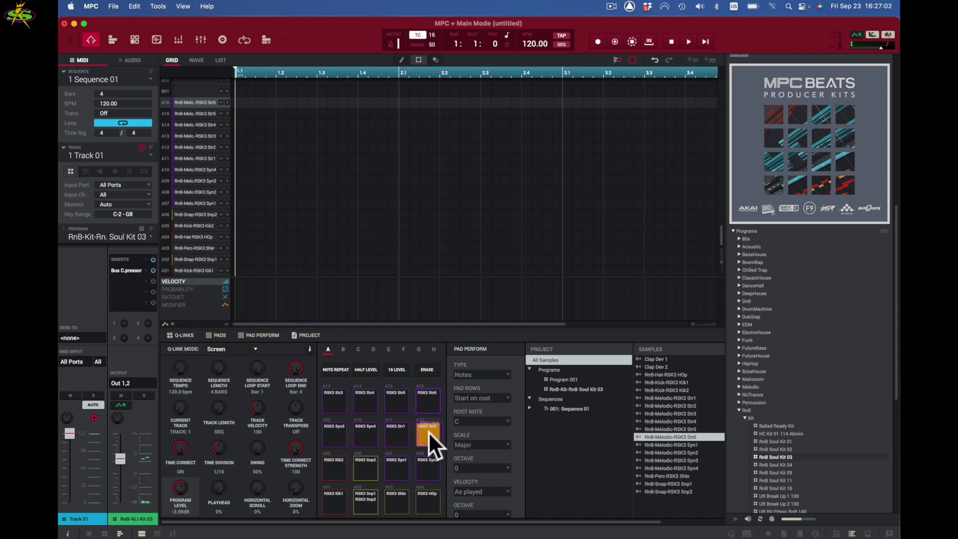
drag(428, 433, 394, 398)
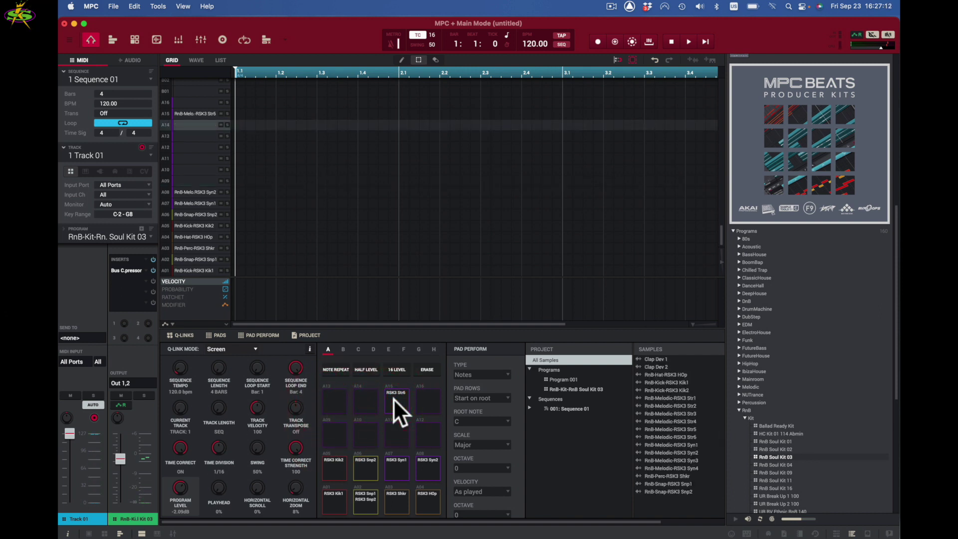
click(393, 399)
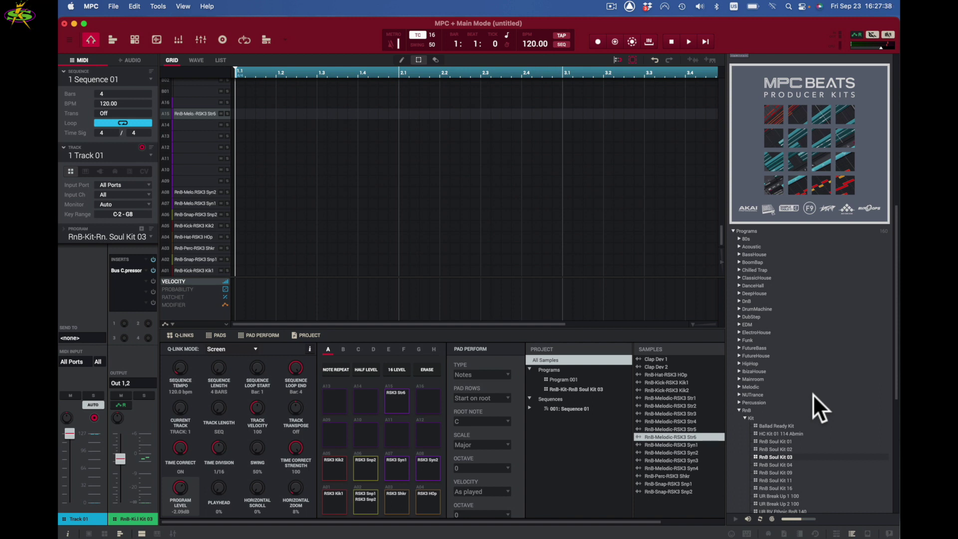
Collapse the RnB programs, switch to the media browser, and view the F9 Instruments expansion's programs before clearing that filter
click(739, 409)
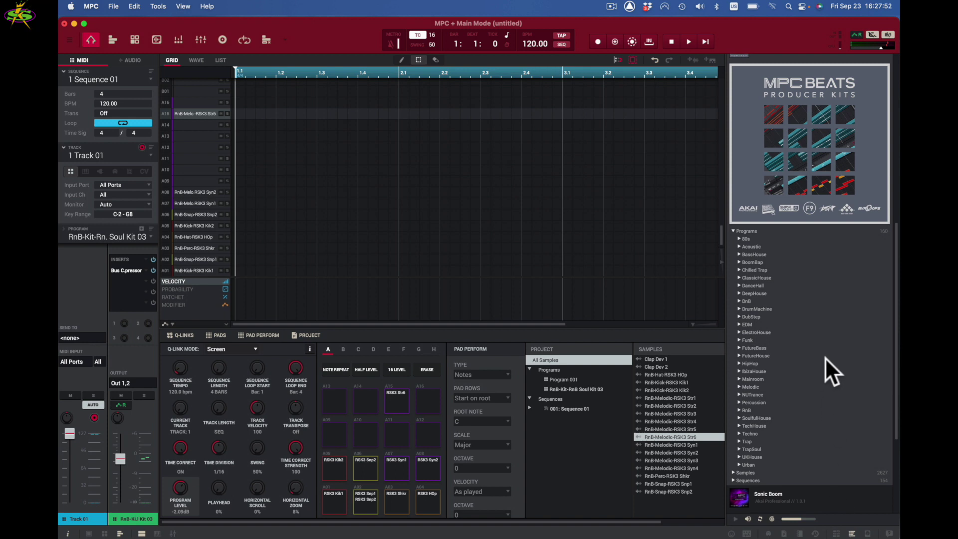
key(b)
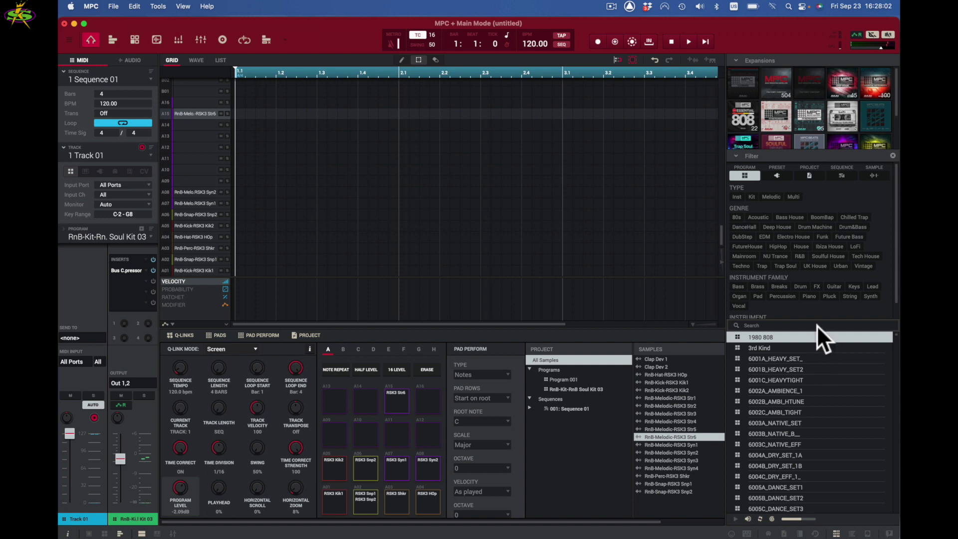
click(783, 118)
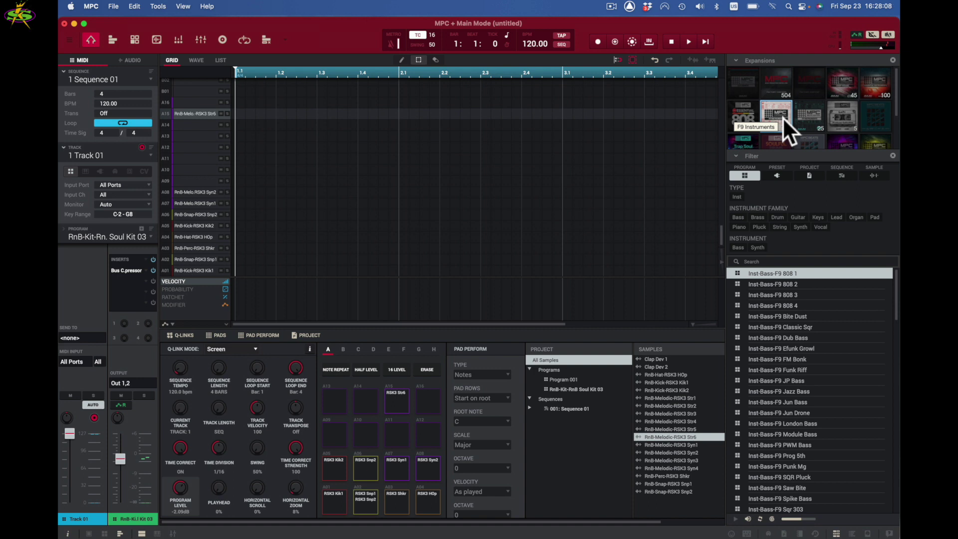
click(782, 117)
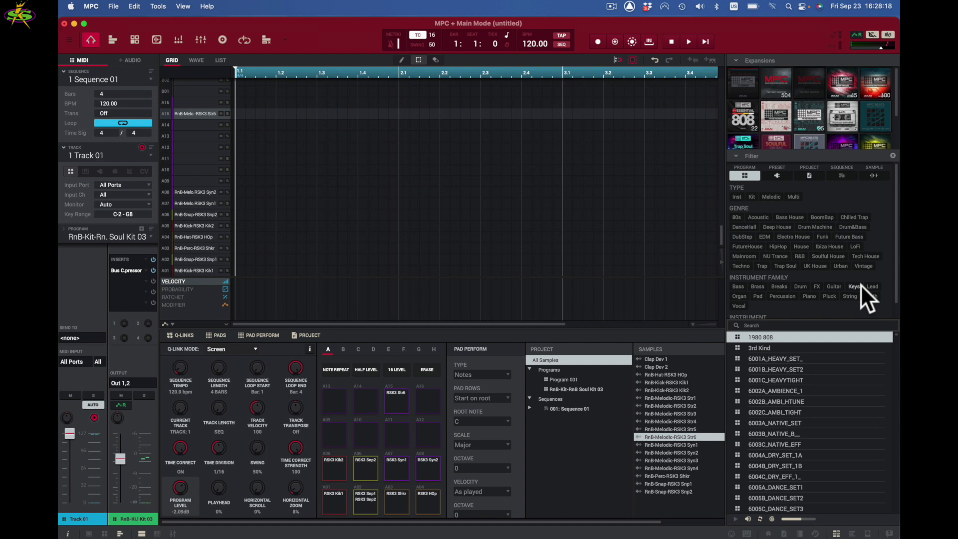
Filter the programs by the Trap Soul genre and preview the Menace and TrapSoul kits
click(785, 266)
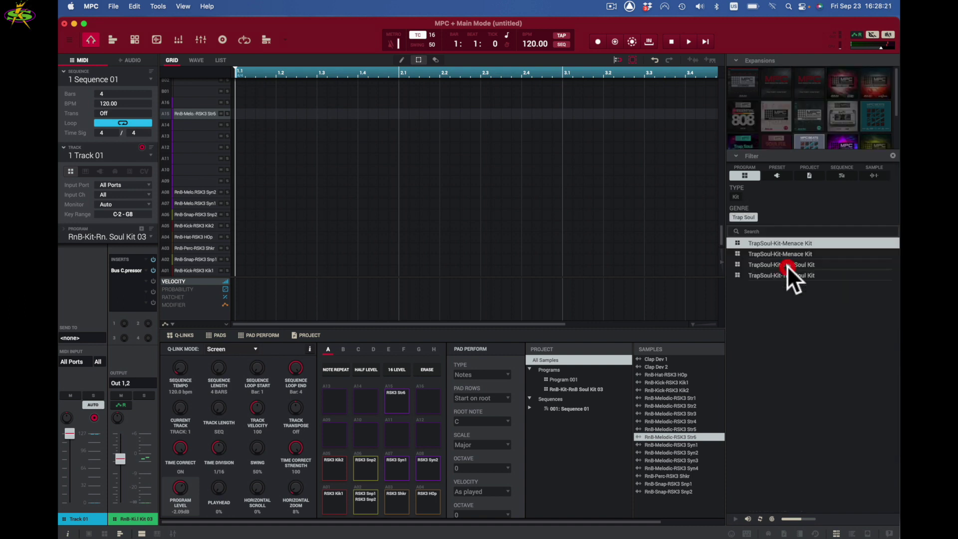
click(737, 242)
click(764, 254)
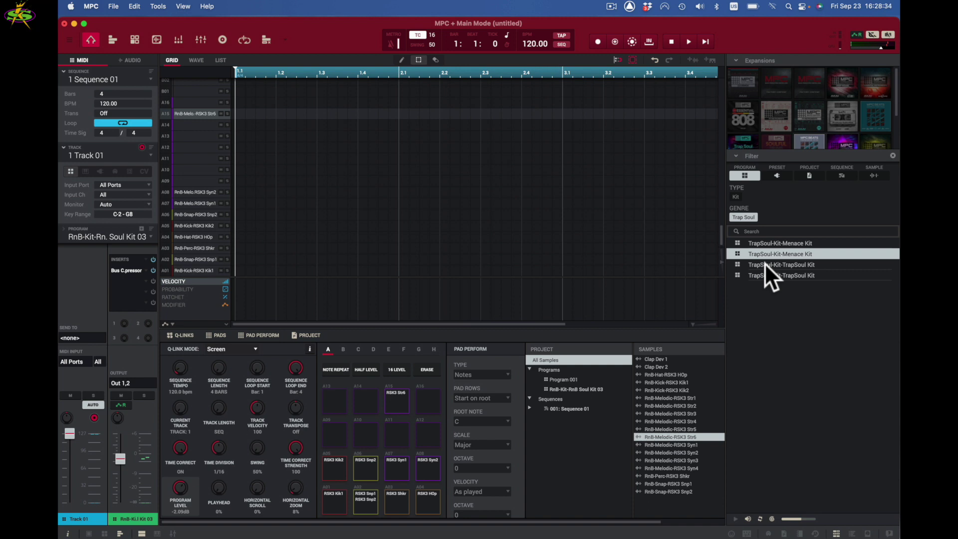
click(765, 262)
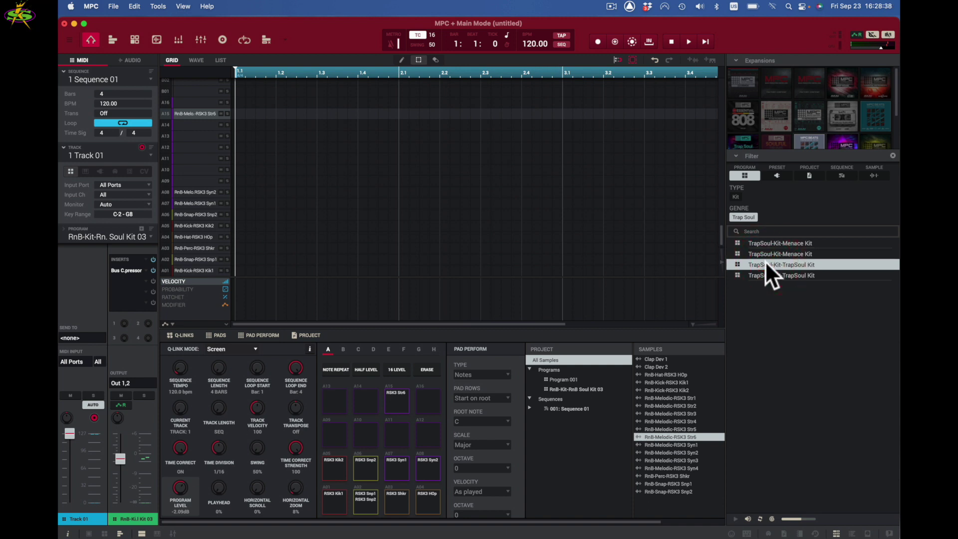
click(767, 270)
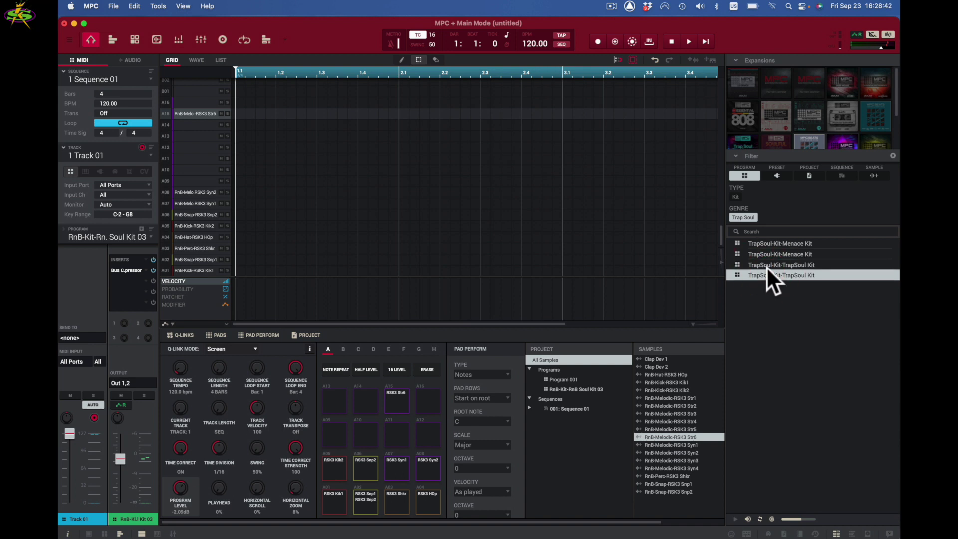
click(773, 243)
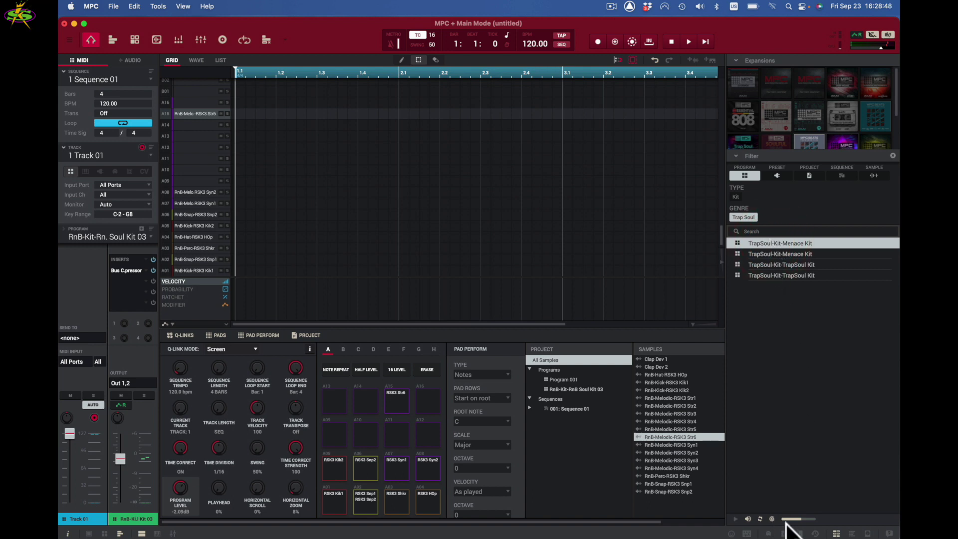
Try the browser's preview volume and audition toggle, and load TrapSoul-Kit-Menace Kit into the project
mouse_move(800, 518)
mouse_down()
mouse_move(787, 518)
mouse_move(801, 519)
mouse_up()
click(748, 519)
click(748, 519)
click(747, 519)
double_click(736, 243)
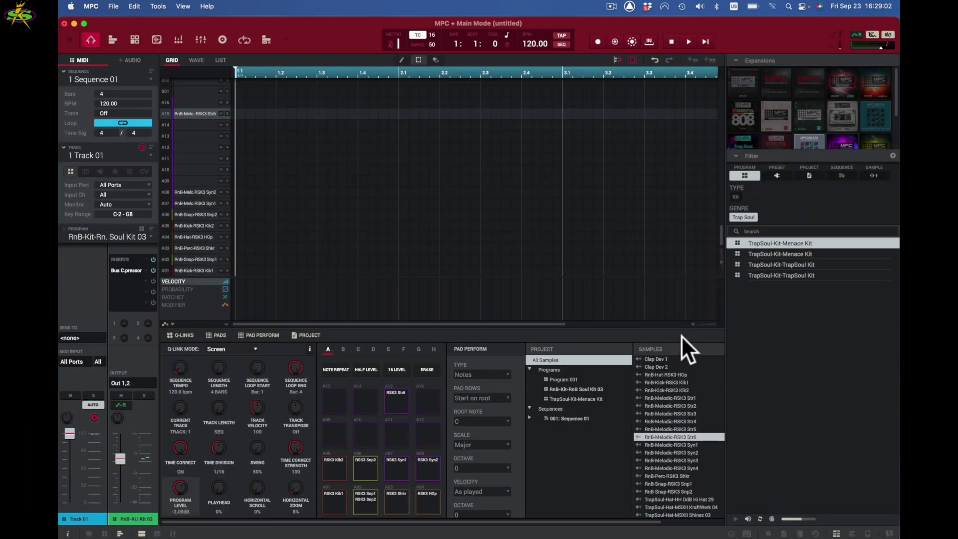
Audition various RnB and TrapSoul samples in the project's sample pool
click(673, 398)
click(669, 429)
click(667, 468)
click(672, 498)
scroll(662, 487, down, 2)
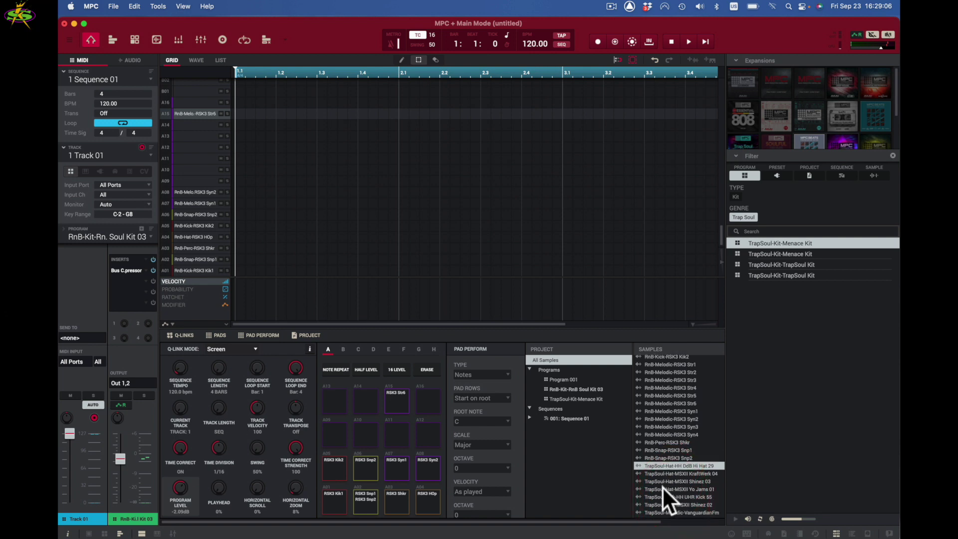
click(662, 486)
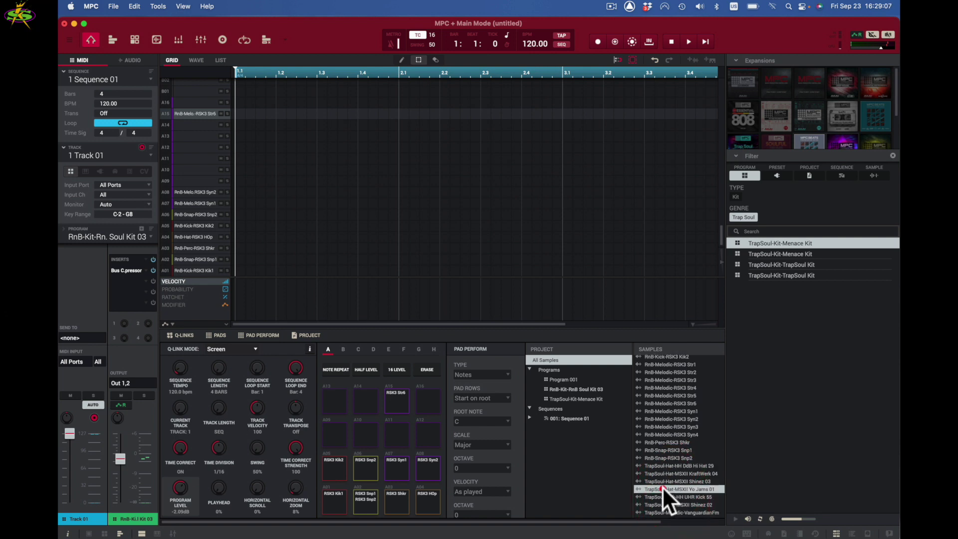
click(674, 416)
click(671, 387)
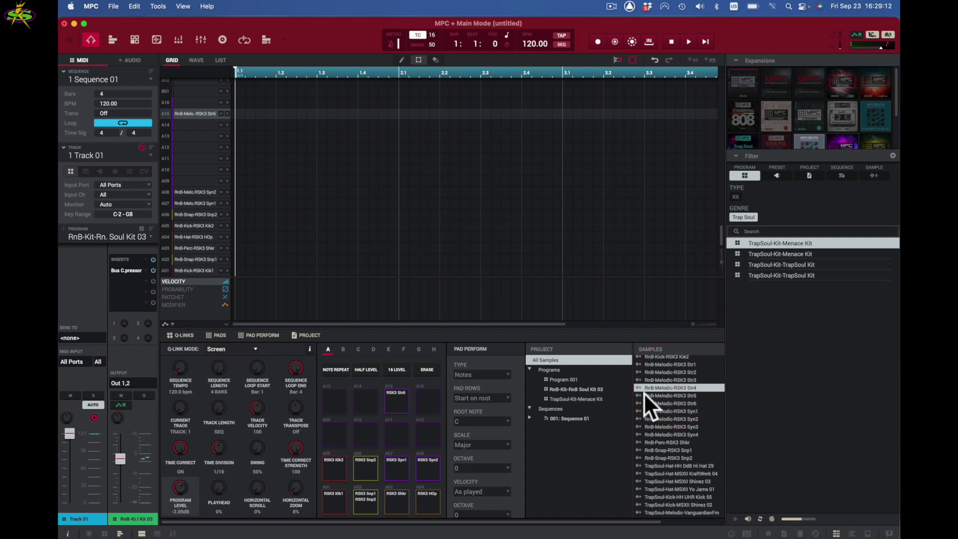
Assign TrapSoul-Snare-MSXII Googles 02 to pad A15, replace it with TrapSoul-Snare-MSXII SwagCity 01, and play the pad with each sample
scroll(670, 450, down, 3)
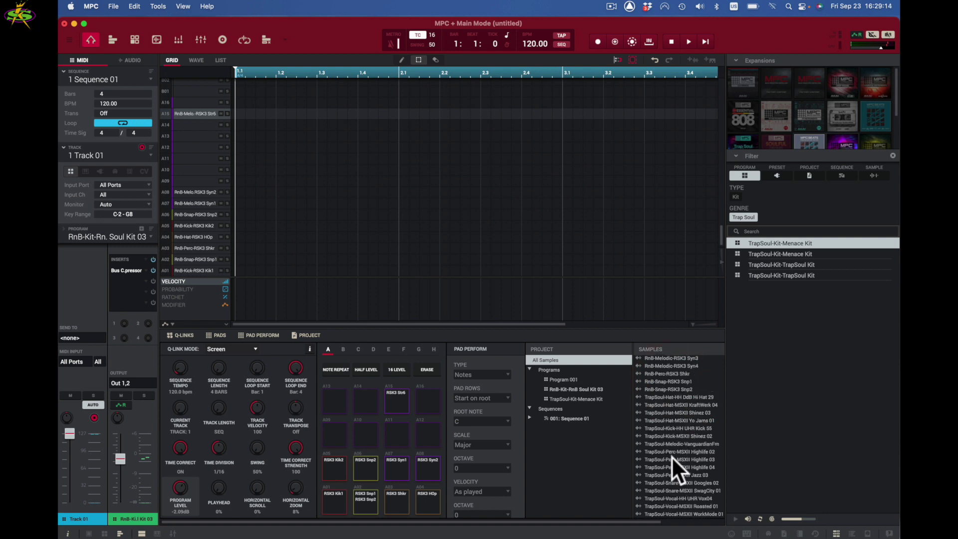
click(684, 482)
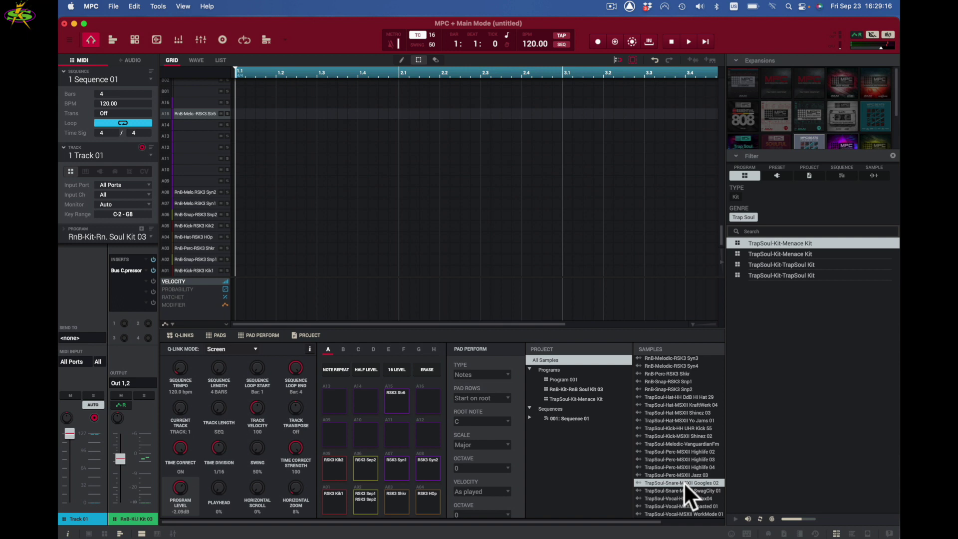
drag(658, 480, 401, 393)
click(403, 399)
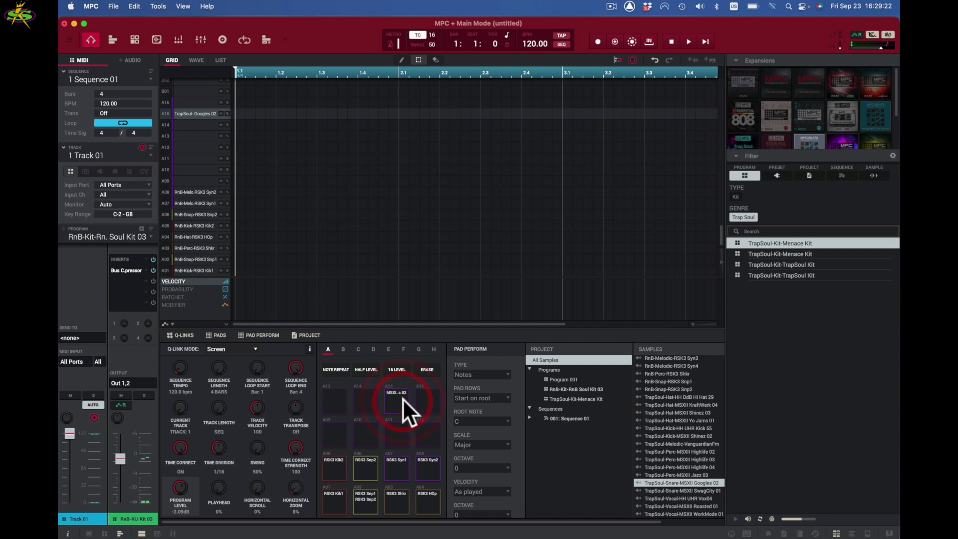
drag(690, 490, 405, 402)
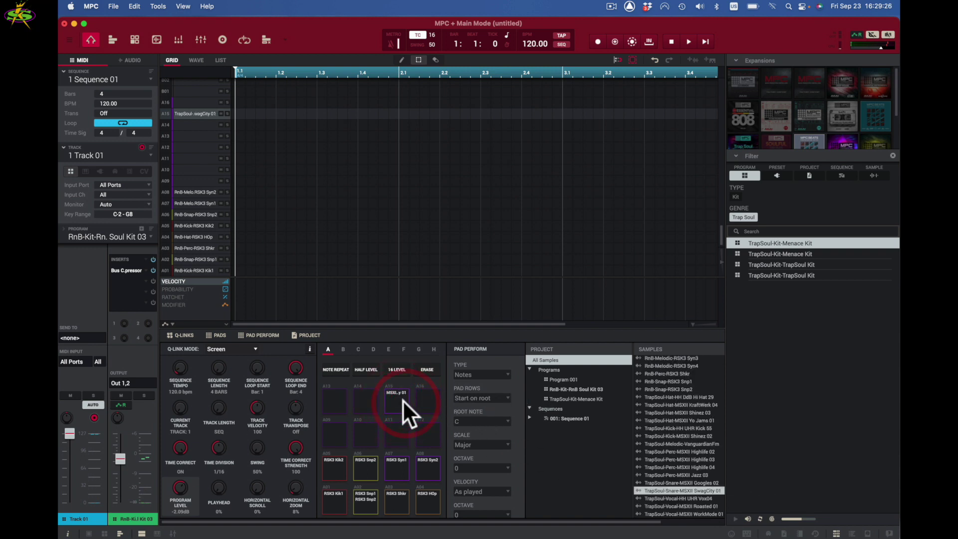
click(402, 400)
Clear the Trap Soul kit filter, switch the media browser to samples, and search for 808
click(750, 175)
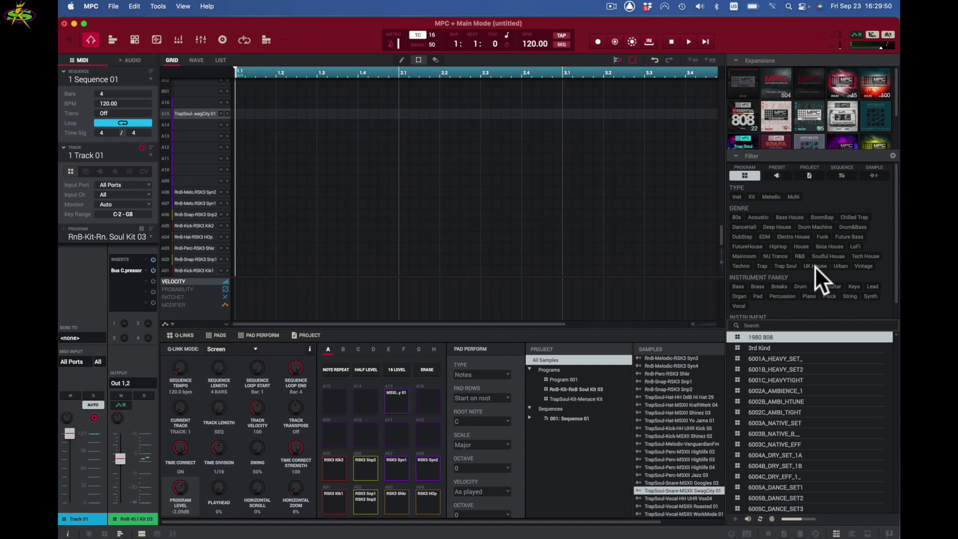
click(873, 175)
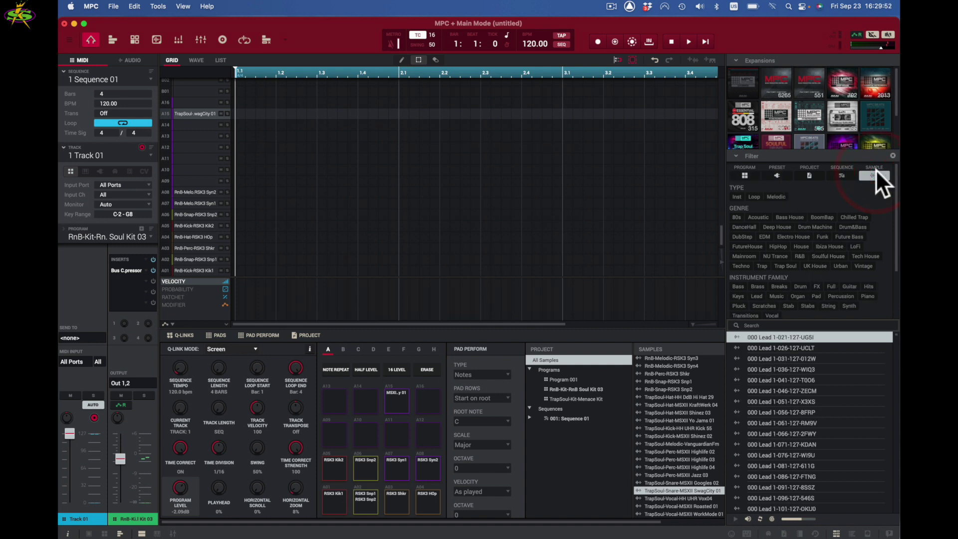
click(812, 324)
text(808)
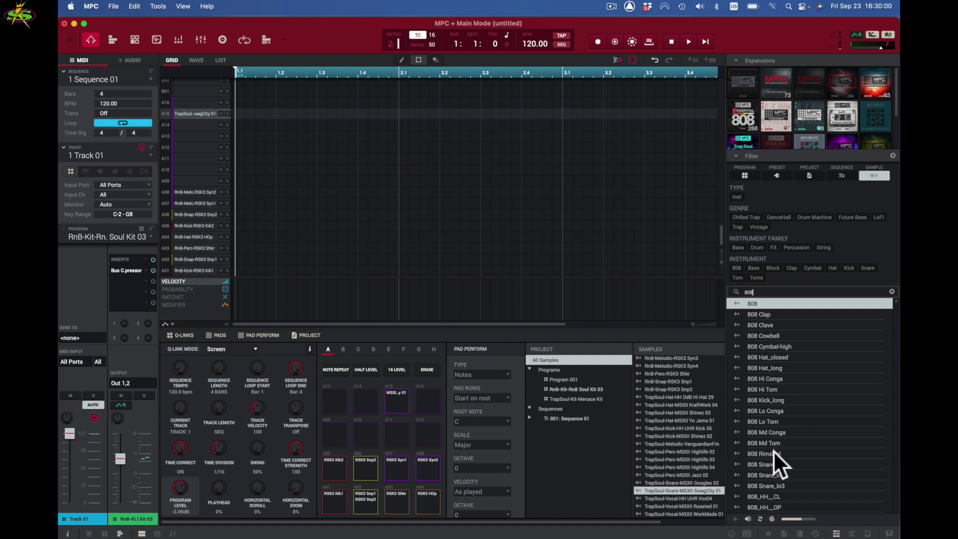
Audition the 808 Snare_lo samples and 808_HH__CL, and raise the browser's preview volume
click(768, 486)
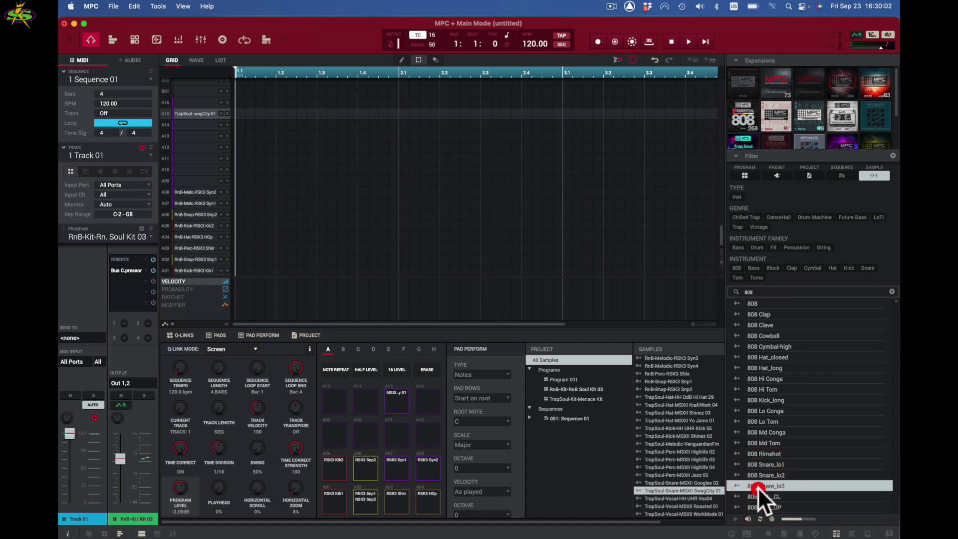
mouse_move(802, 520)
click(766, 496)
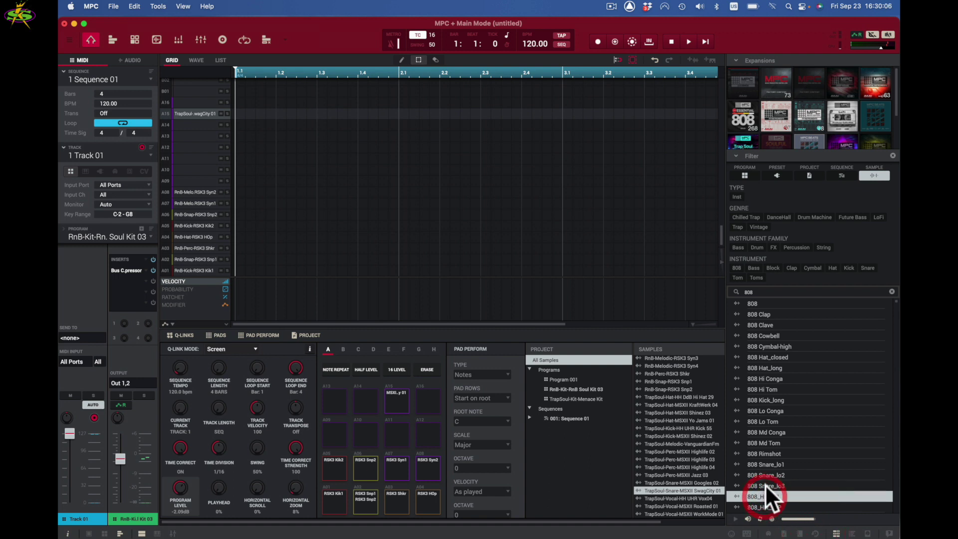
click(765, 474)
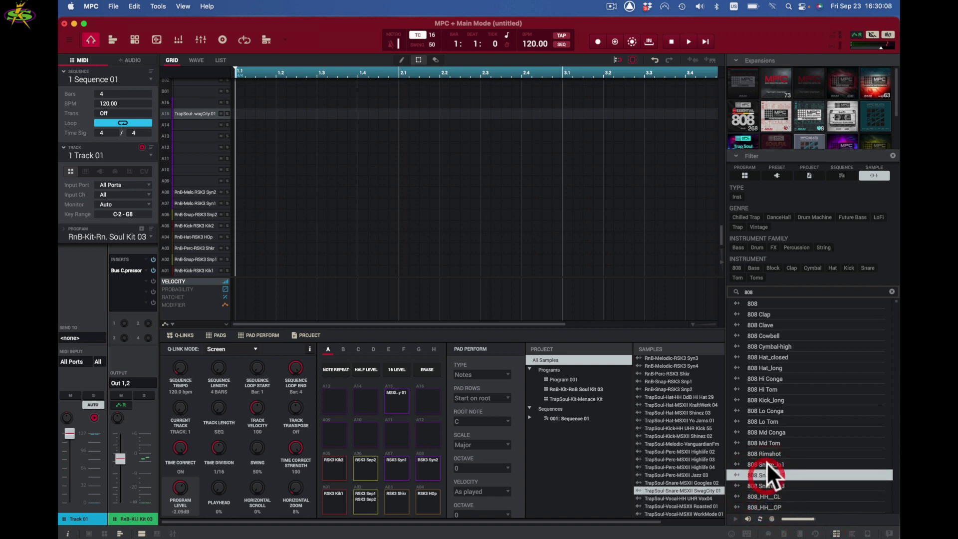
click(767, 464)
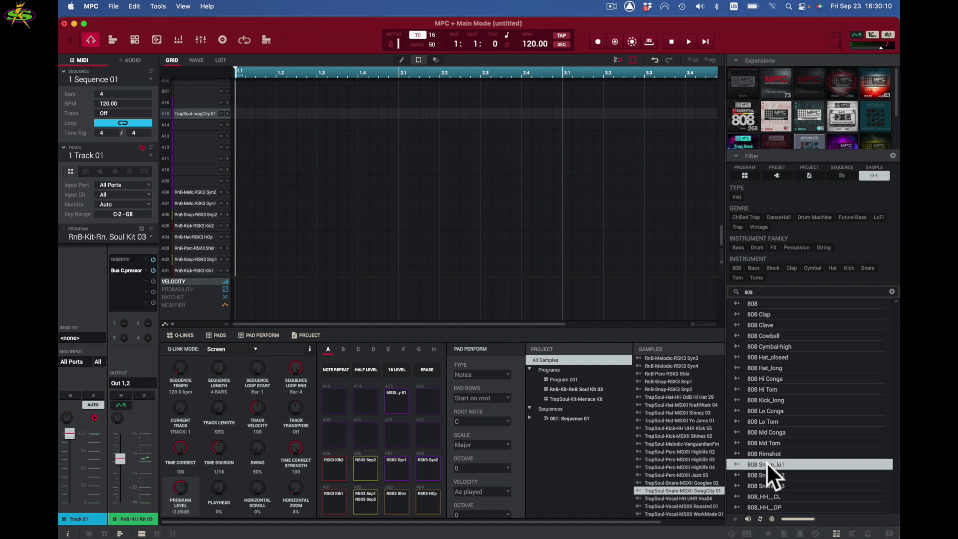
Load several 808 samples into the project, including 808_HH__CL, 808_HH__OP, 808 Lo Tom, 808 Md Tom and 808 Hat_closed
double_click(767, 465)
double_click(765, 472)
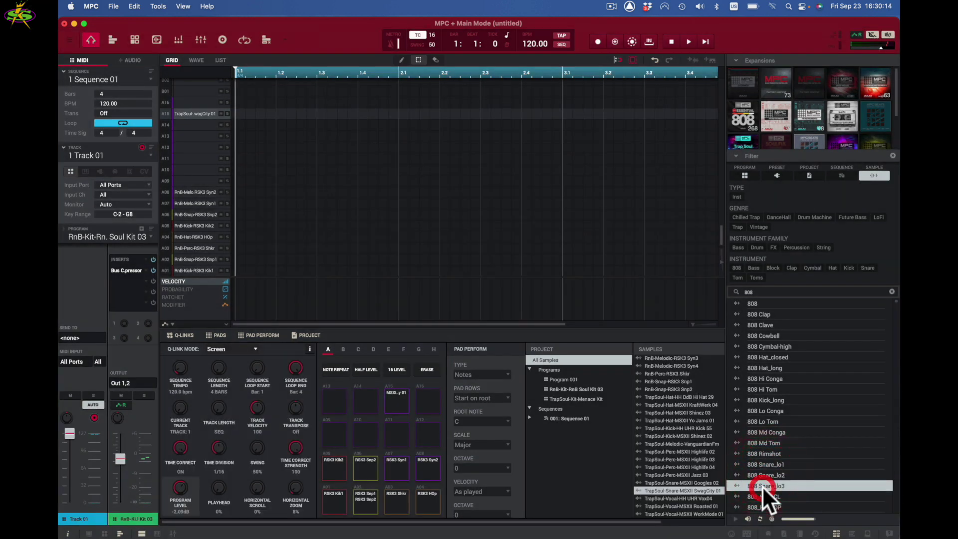
double_click(763, 496)
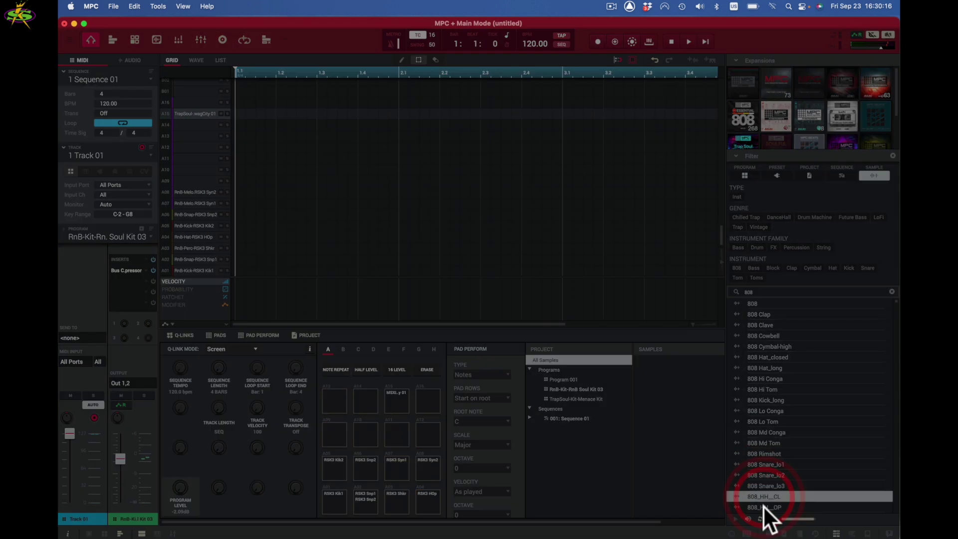
double_click(762, 506)
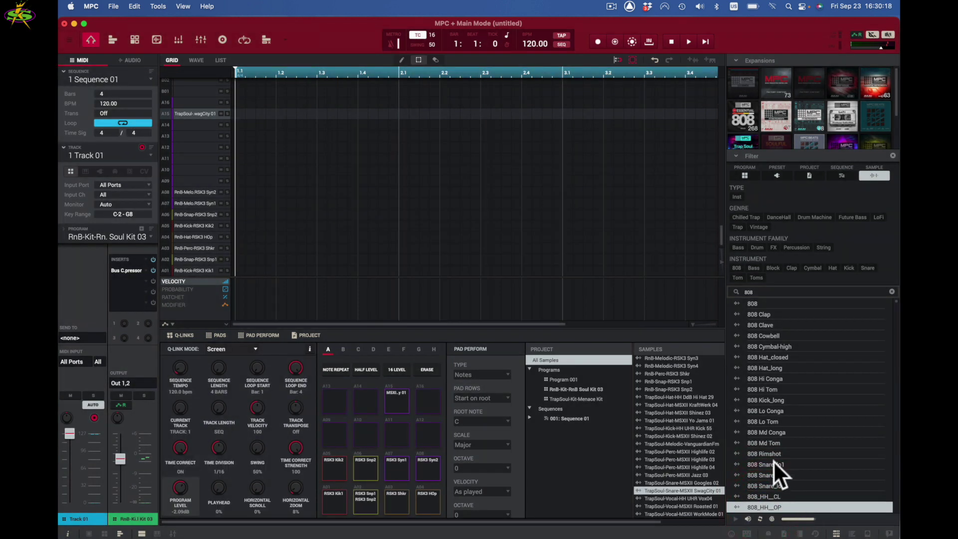
double_click(762, 421)
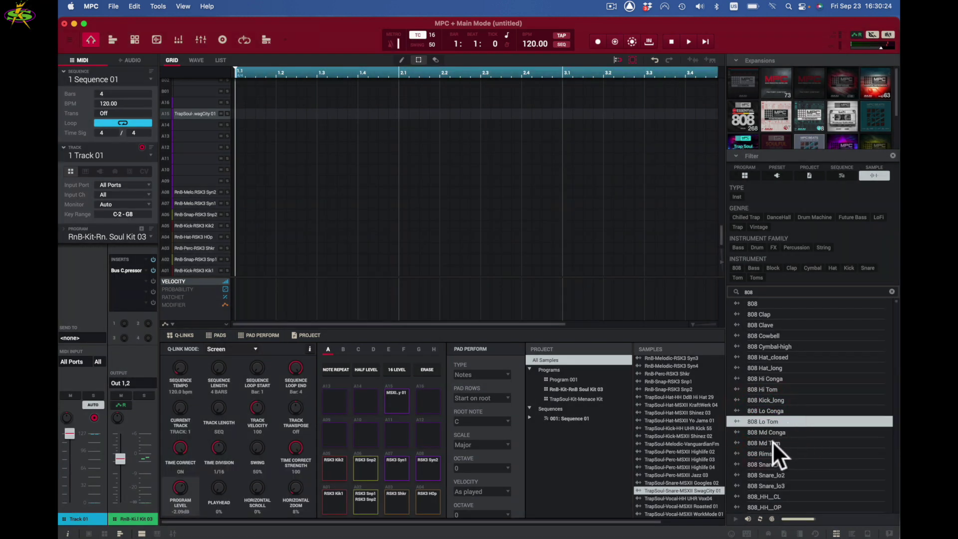
double_click(772, 443)
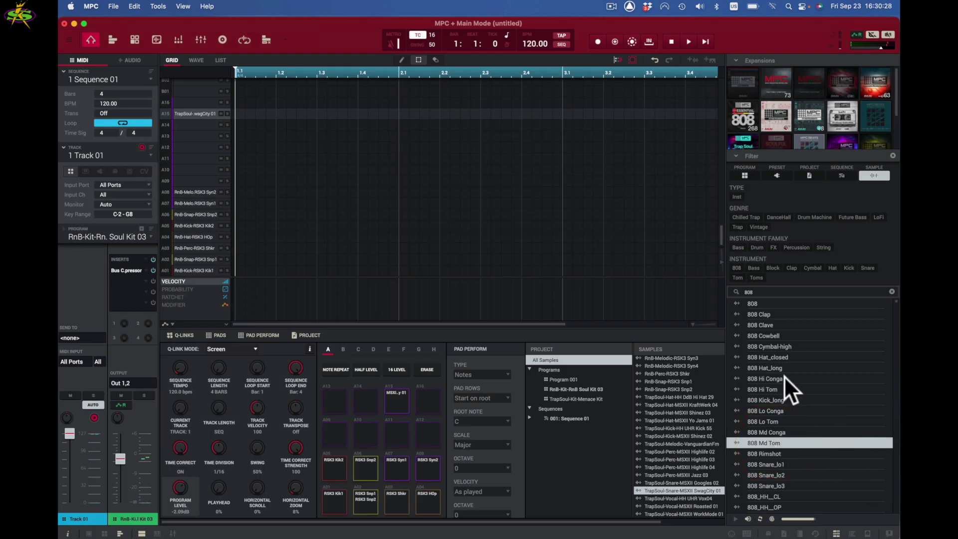
double_click(770, 358)
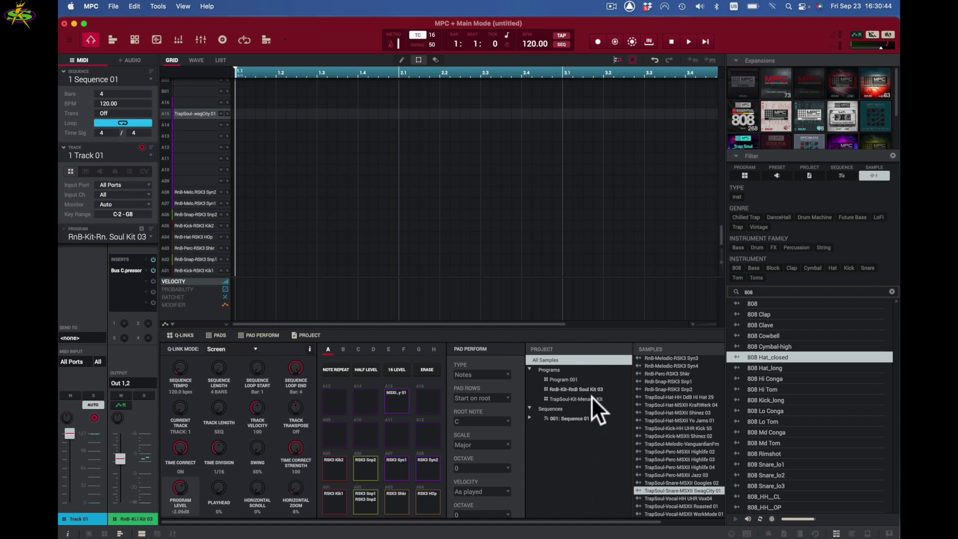
View the samples used by each of the project's programs, including RnB-Kit-RnB Soul Kit 03, and return to Program 001
click(570, 379)
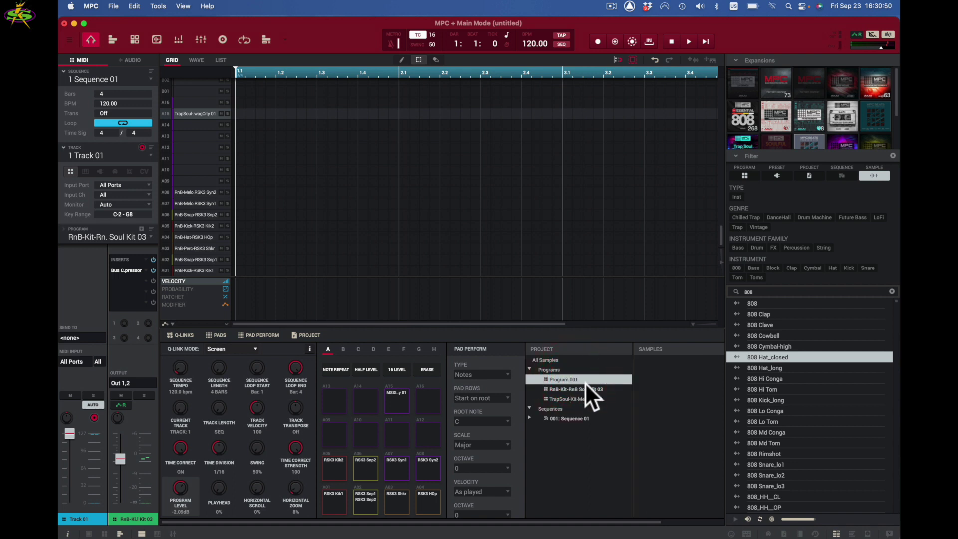
click(587, 389)
click(586, 398)
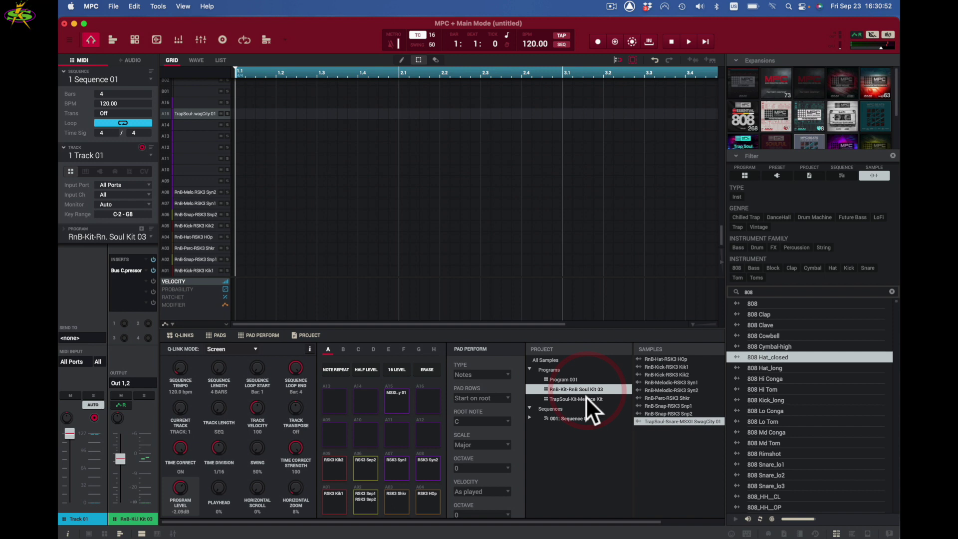
click(572, 378)
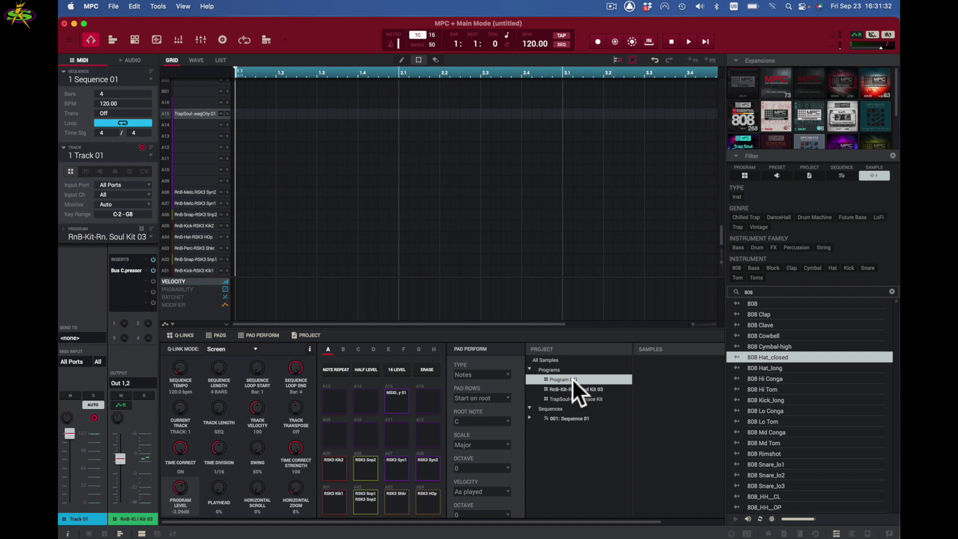
Hide the media browser and play the clave, hi-hat and snare pads of Trap-Kit-Anthem Kit
key(shift+super)
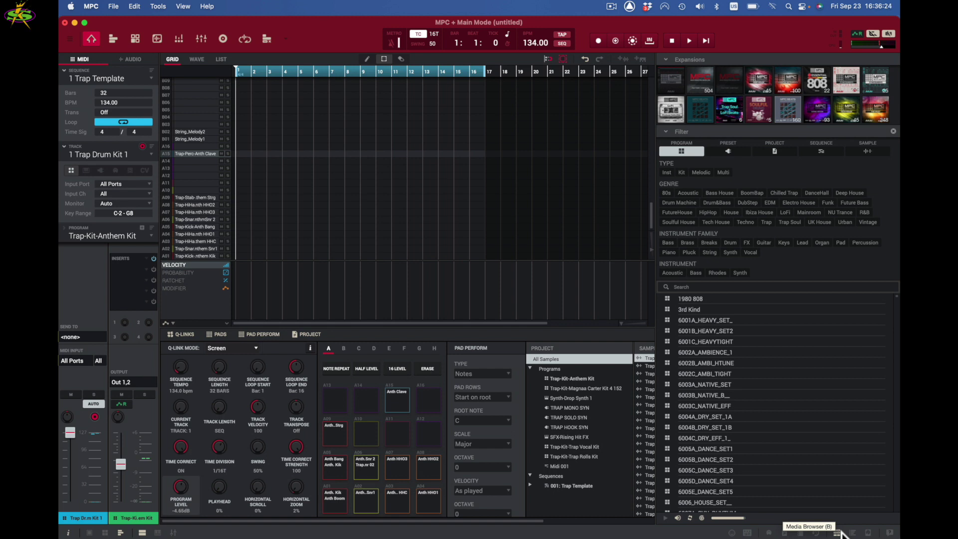
key(b)
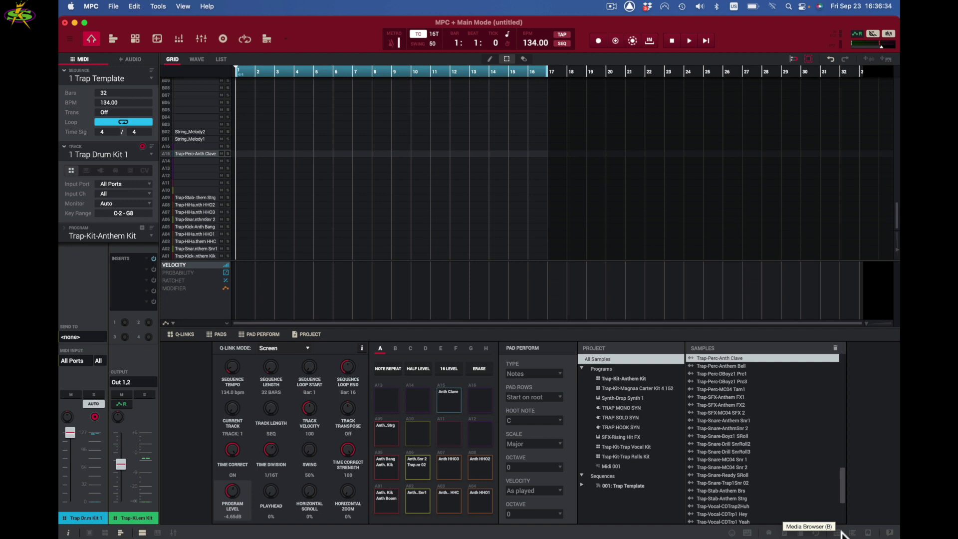
click(445, 399)
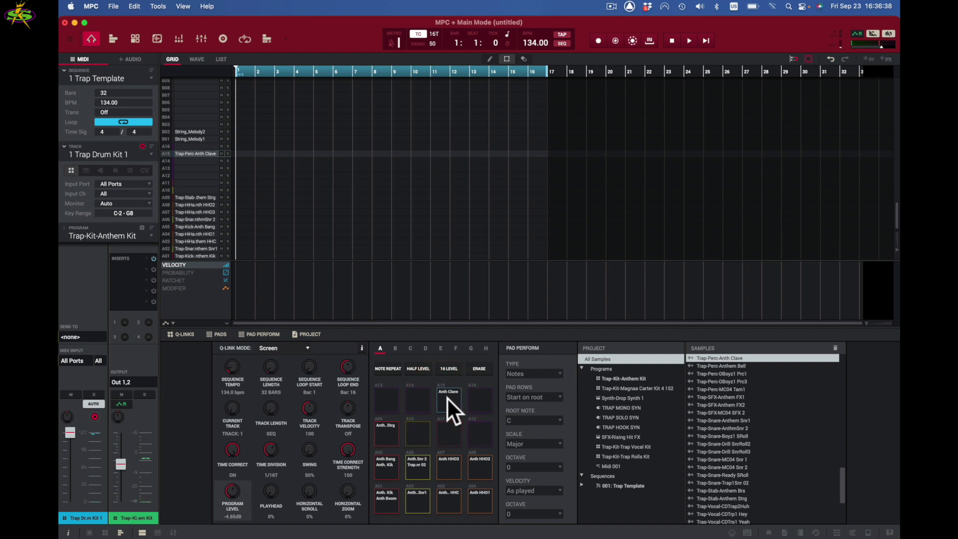
click(478, 468)
click(448, 466)
click(450, 493)
click(481, 501)
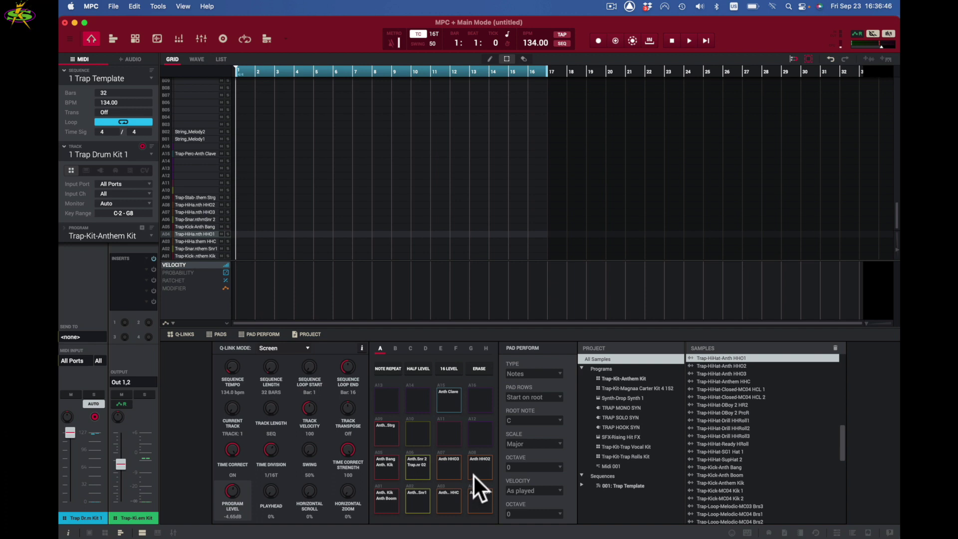
click(423, 469)
click(424, 495)
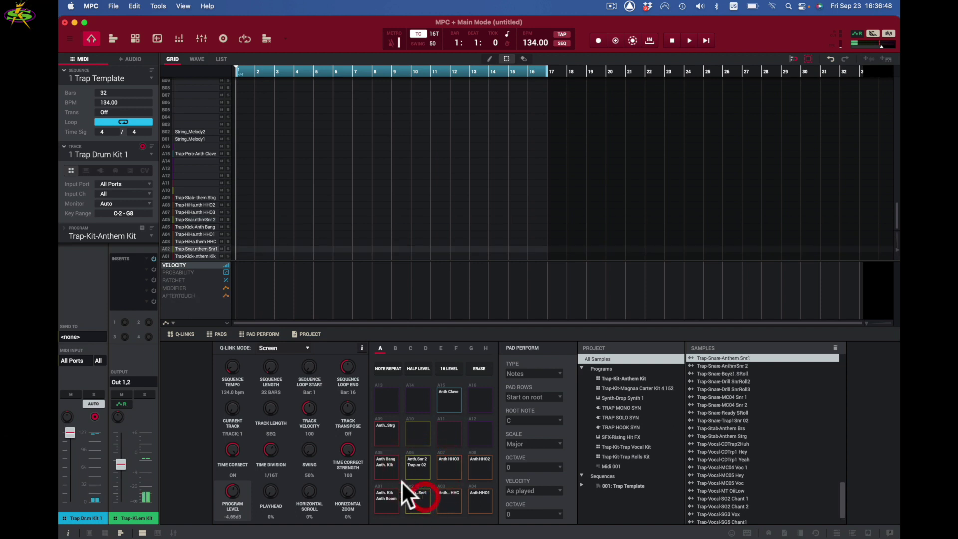
Change the pad colour of pad A09 in Trap-Kit-Anthem Kit to magenta
click(390, 434)
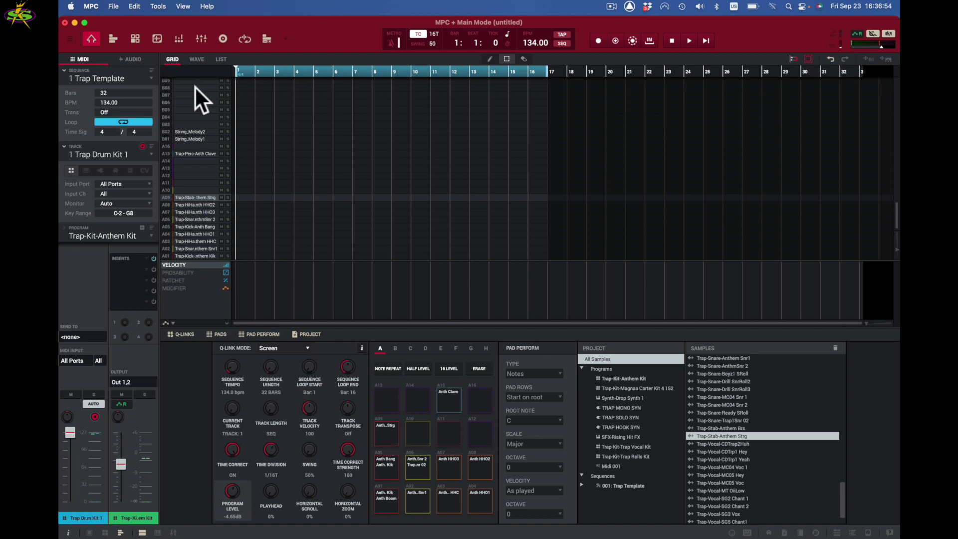
click(133, 7)
mouse_move(184, 214)
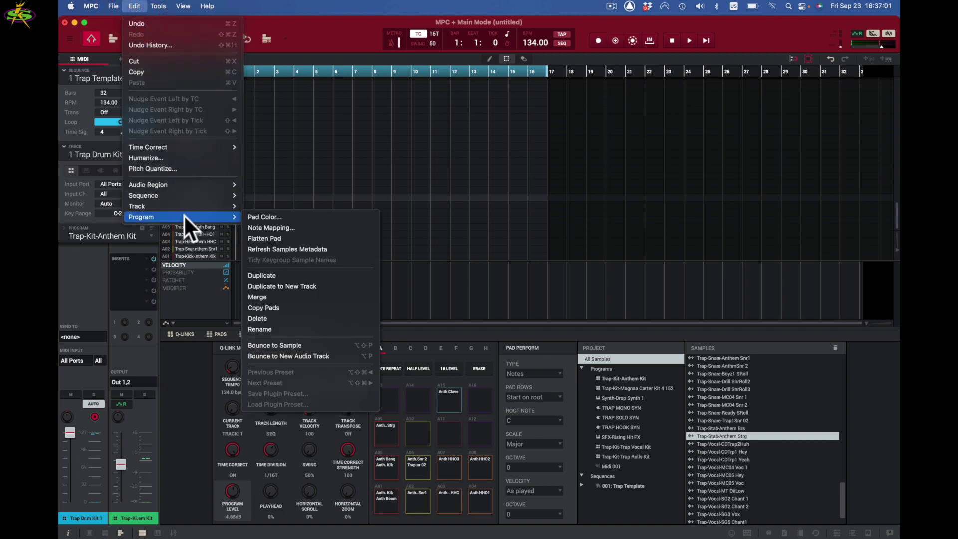
click(283, 215)
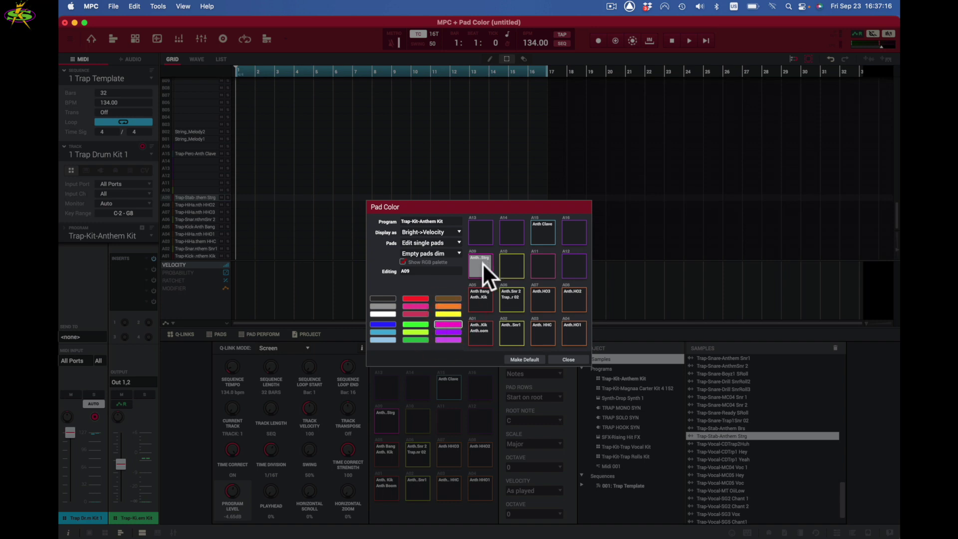
click(572, 359)
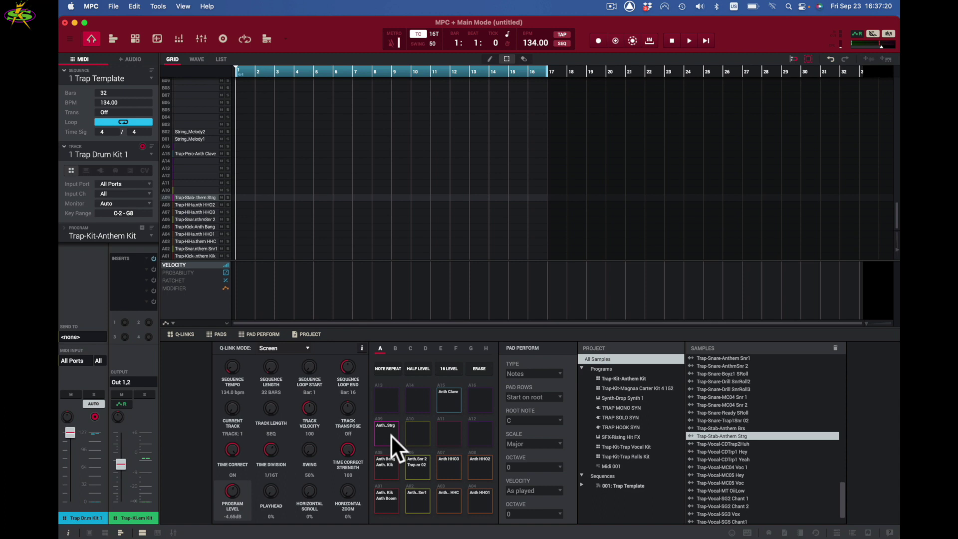
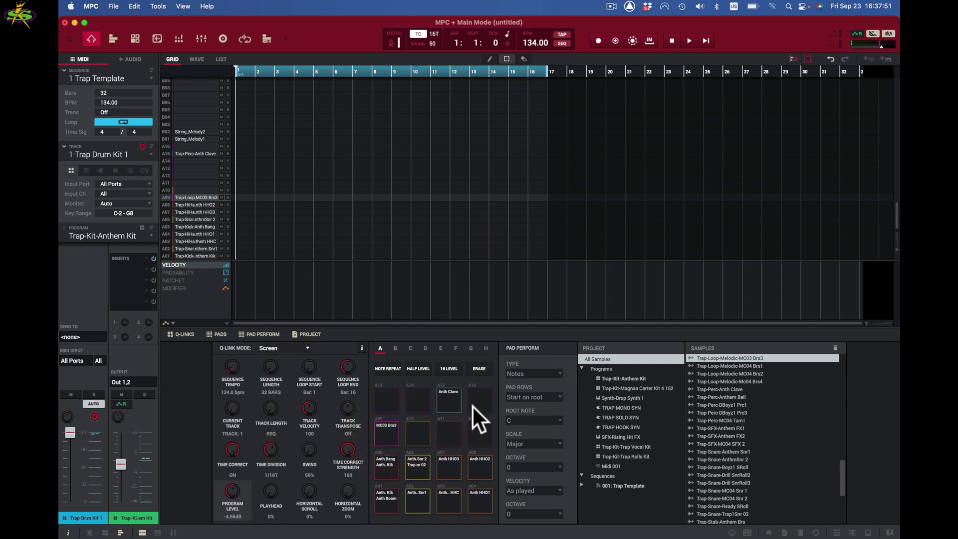
Play the hi-hat, snare and kick pads A01 to A08 to compare their sounds and colours
click(485, 474)
click(456, 470)
click(455, 500)
click(478, 500)
click(417, 470)
click(418, 498)
click(385, 466)
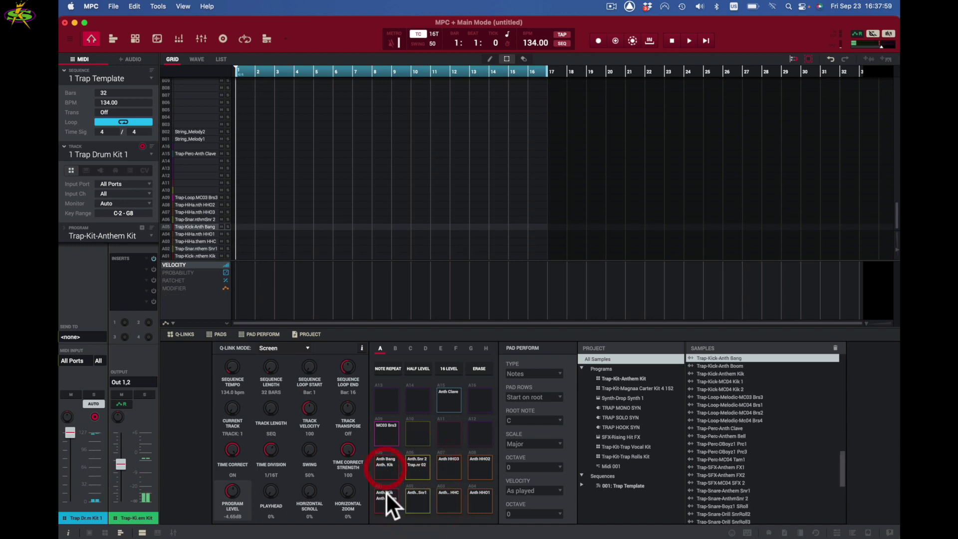
click(386, 494)
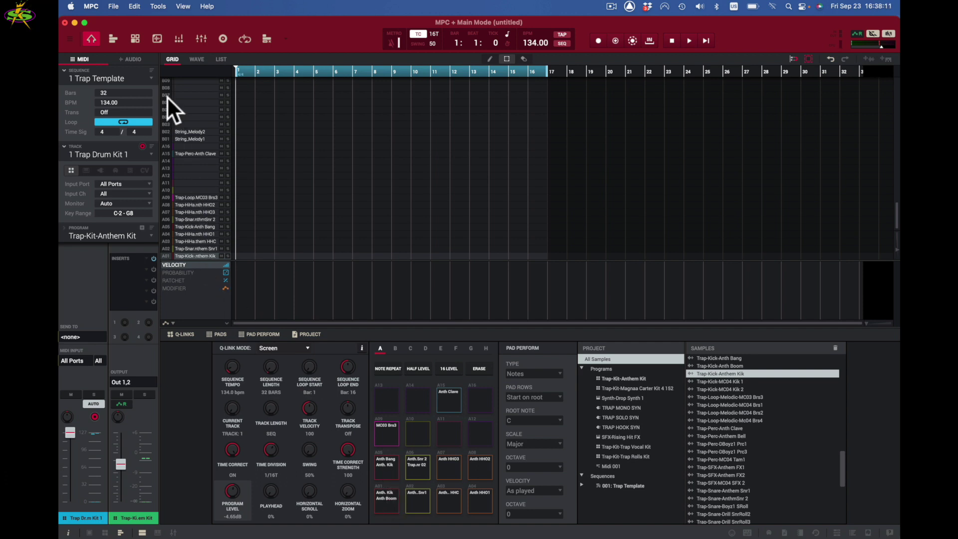
Switch to Program Edit mode and examine the sample layers and settings of pads A01, A05 and A06
click(136, 36)
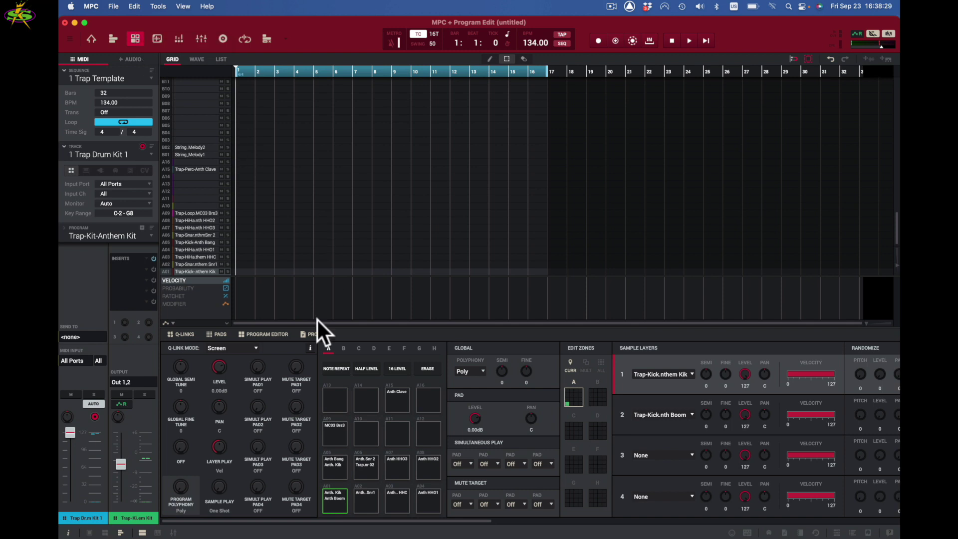
click(333, 504)
click(333, 503)
click(335, 469)
click(362, 468)
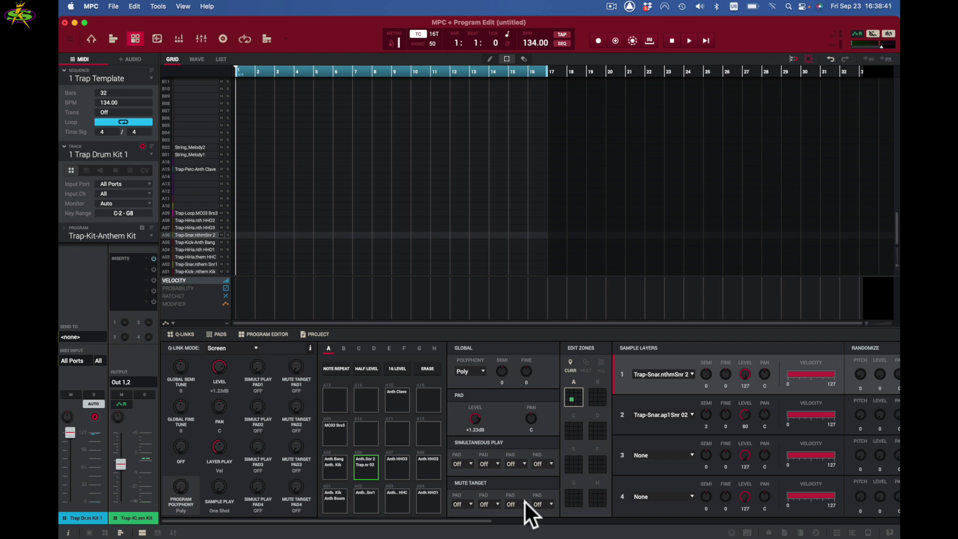
click(334, 497)
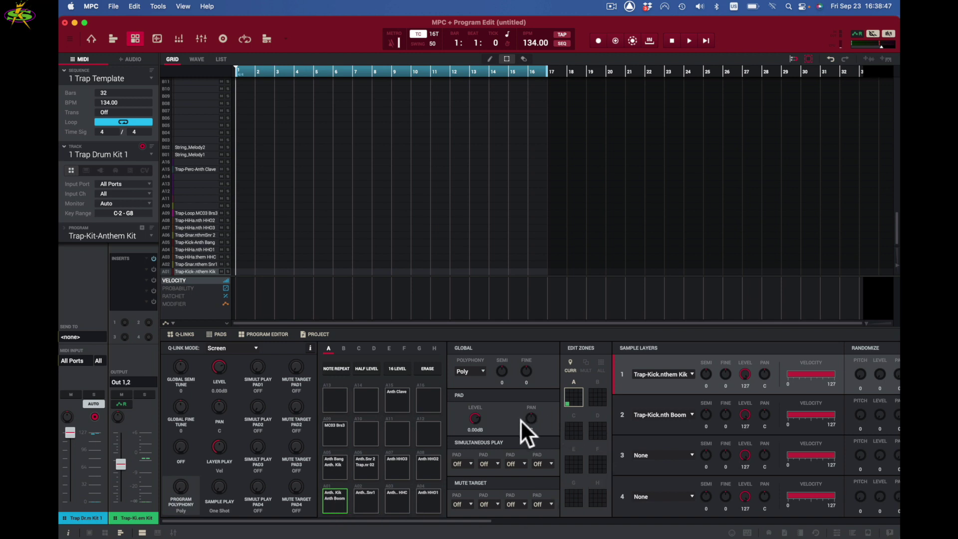
Set the level of pad A01 to +1.91 dB, playing the pad to hear the change
drag(477, 416, 477, 420)
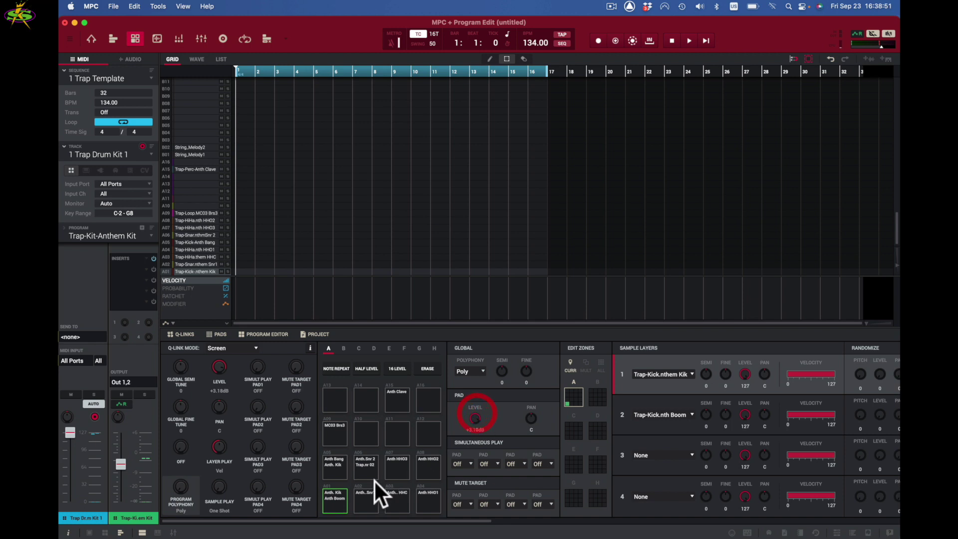
click(335, 498)
mouse_move(485, 417)
mouse_down()
mouse_move(486, 440)
mouse_move(474, 411)
mouse_up()
click(335, 498)
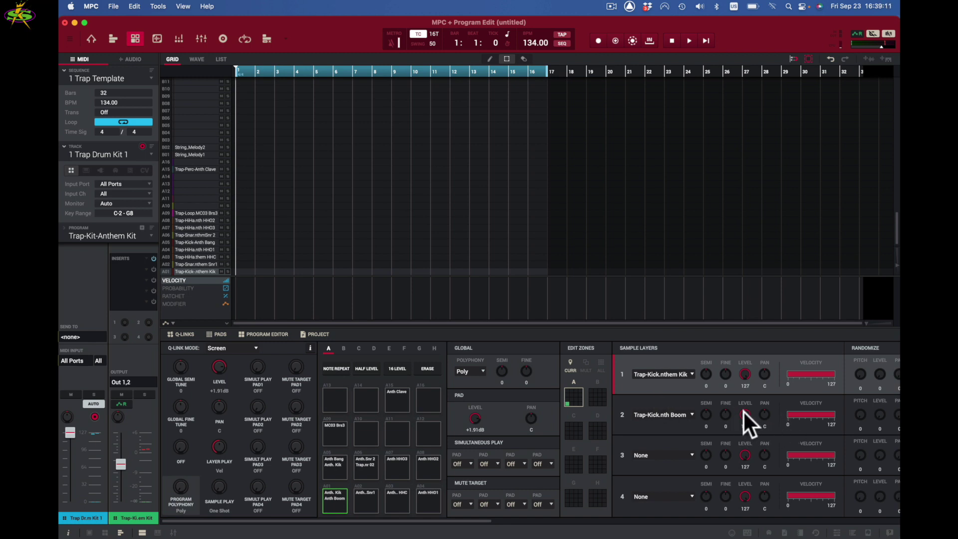
Set the level of pad A01's second layer, Trap-Kick-Anth Boom, to 103, playing the pad to compare
drag(743, 411, 724, 436)
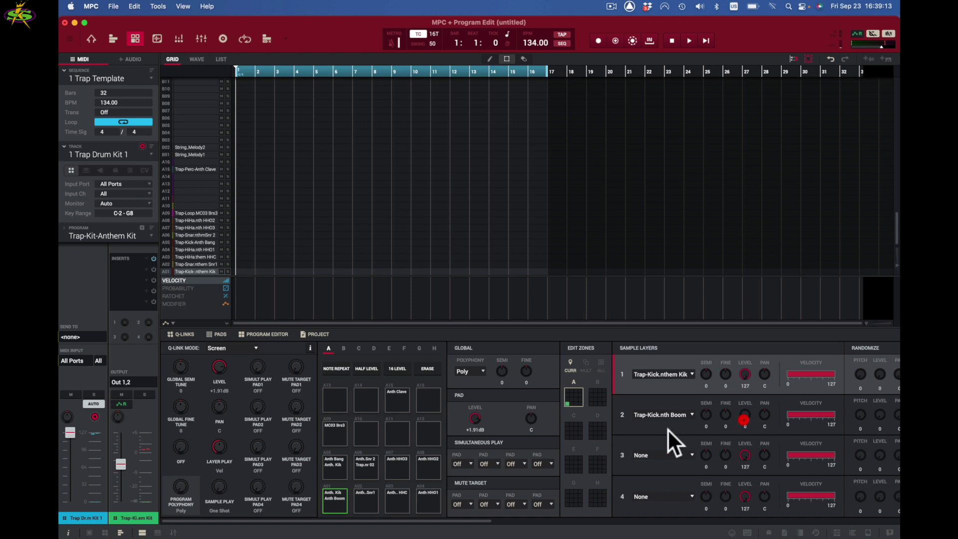
click(338, 498)
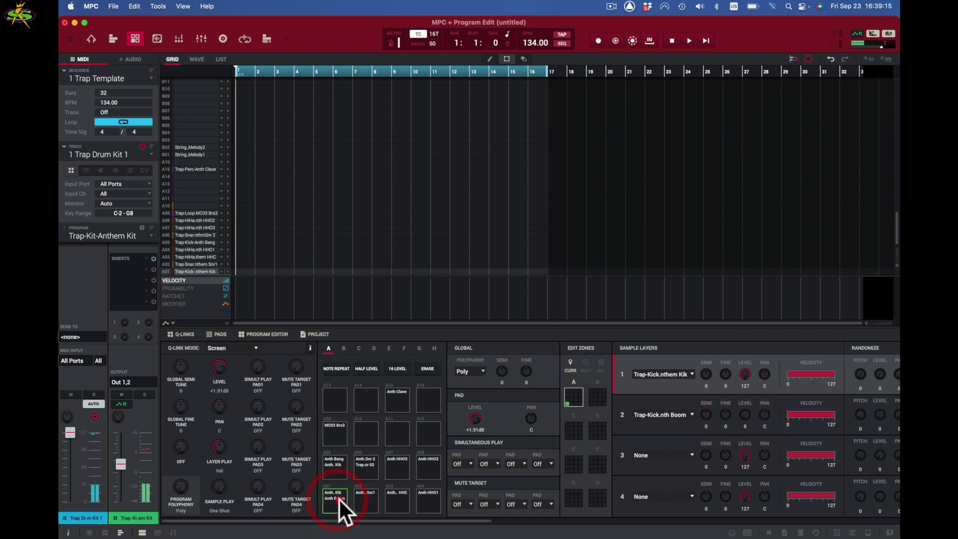
click(339, 499)
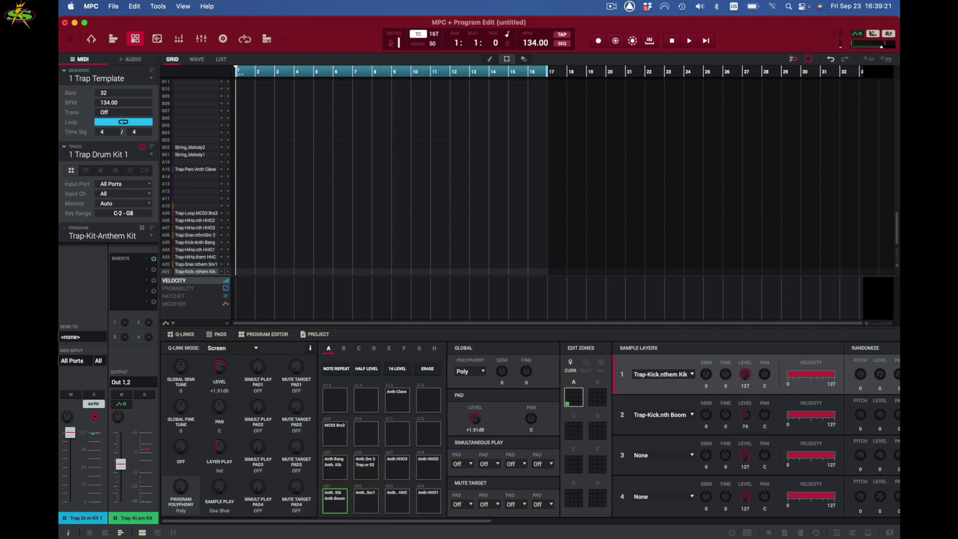
click(334, 498)
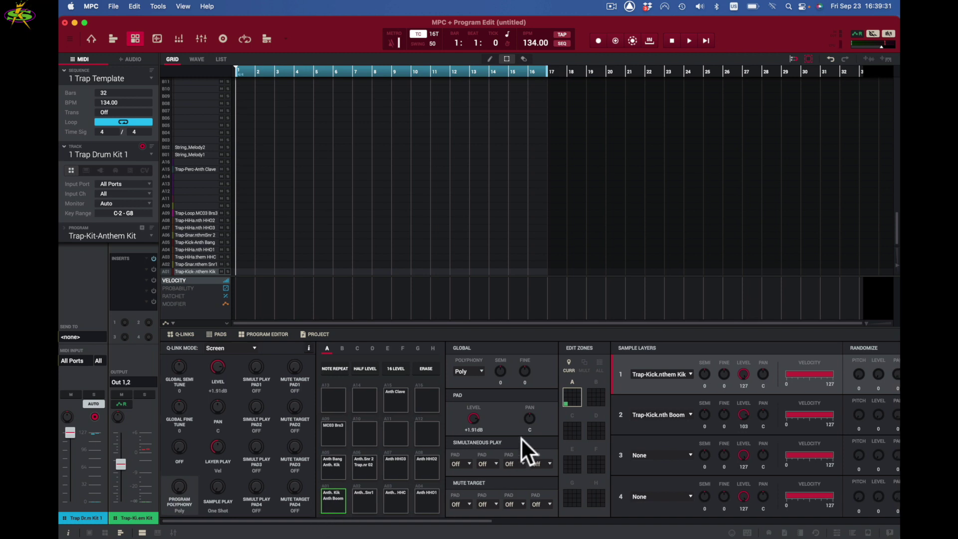
Examine pad A01's layer, randomize and envelope settings and the available polyphony options
scroll(522, 438, right, 3)
scroll(521, 438, right, 6)
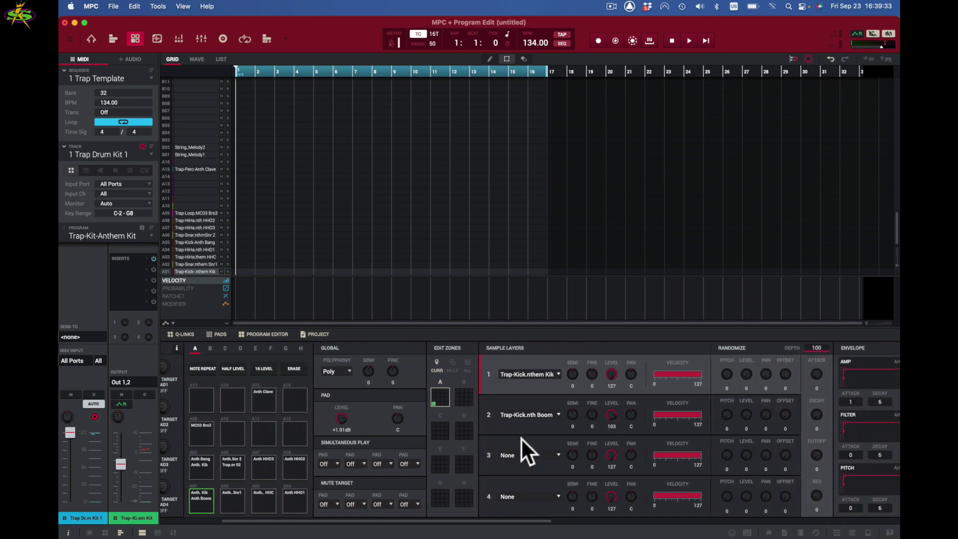
scroll(521, 438, right, 1)
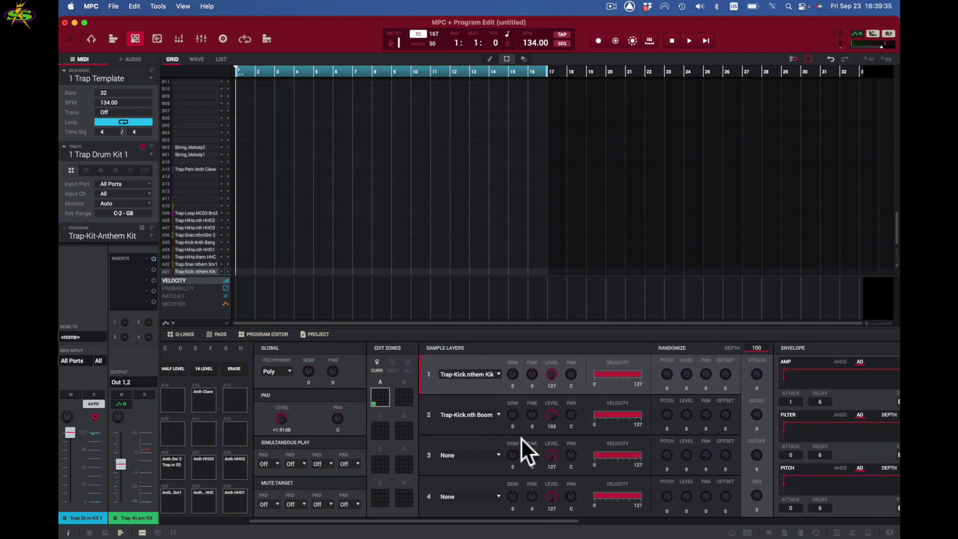
scroll(521, 439, left, 2)
scroll(521, 438, left, 1)
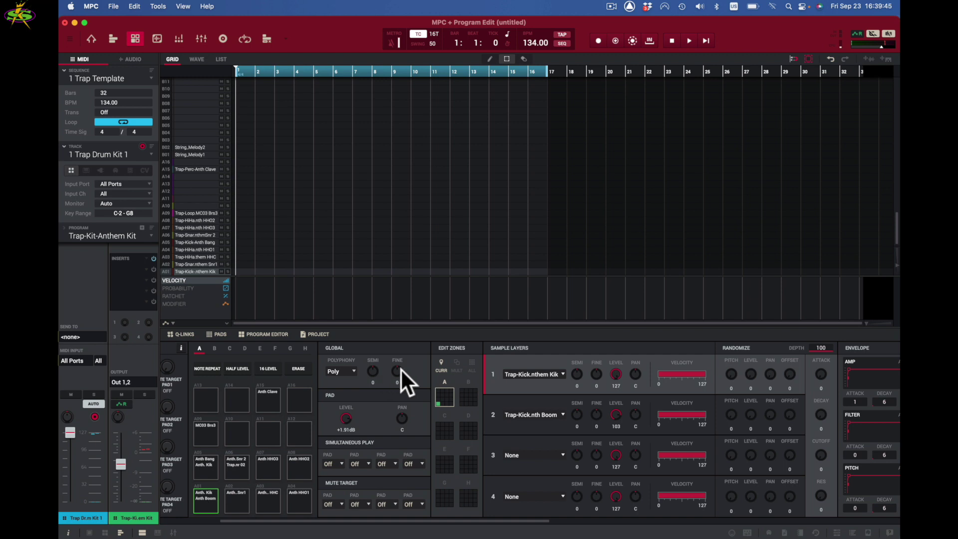
click(352, 371)
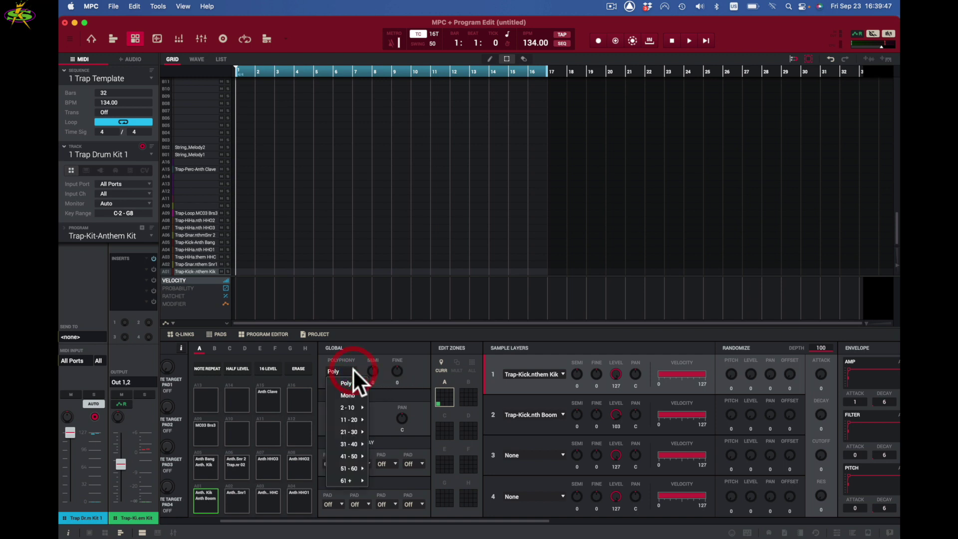
click(405, 347)
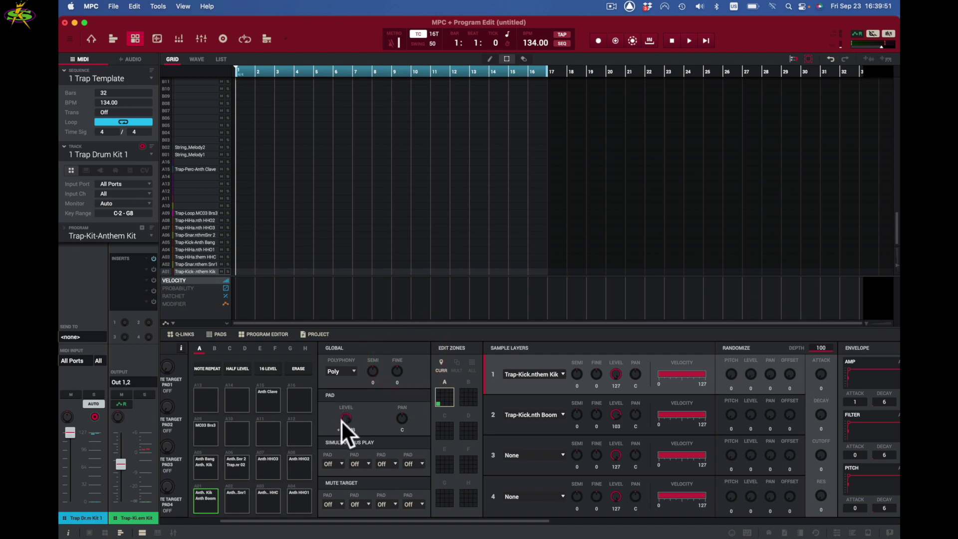
Try pad A01 panned to 34L and to the opposite side, playing it each time, and set its pan to 1R
scroll(341, 420, left, 5)
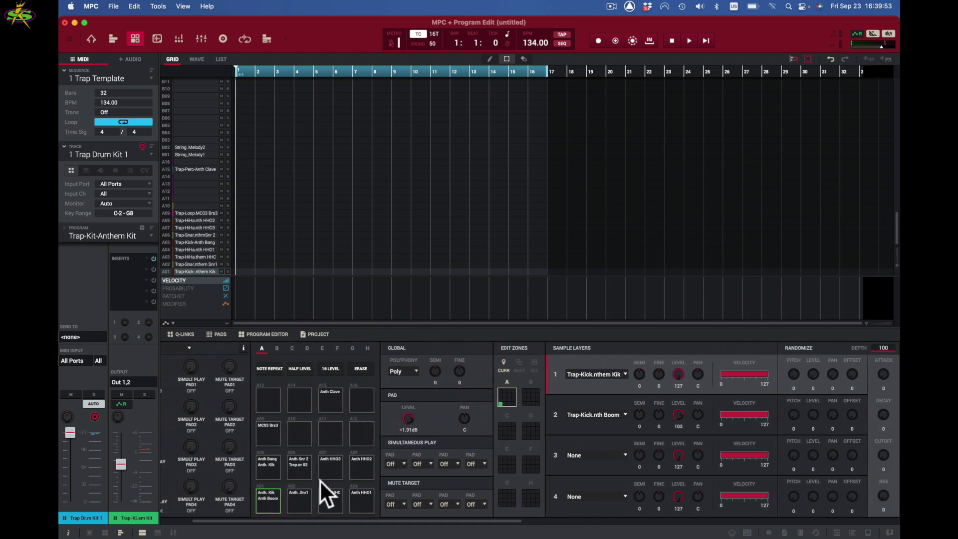
click(268, 497)
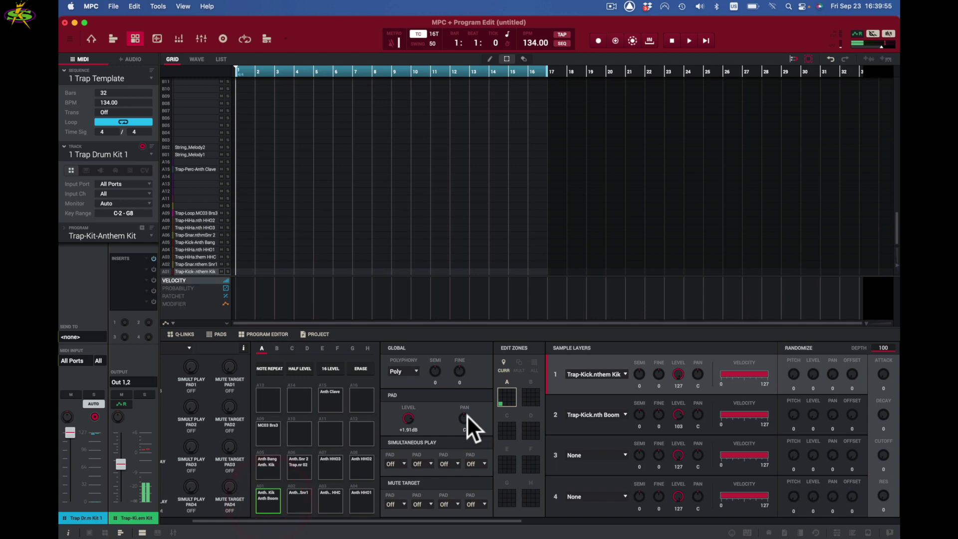
drag(464, 419, 464, 435)
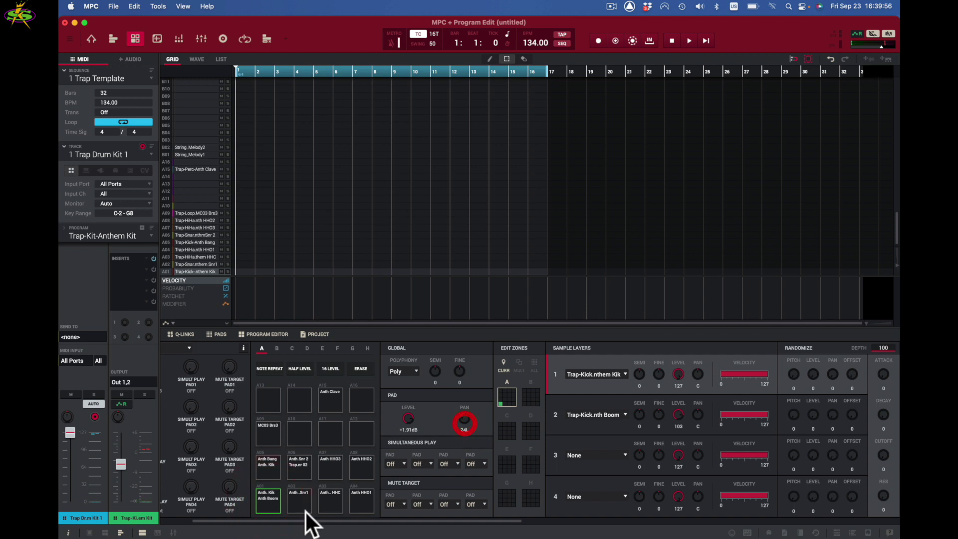
click(272, 501)
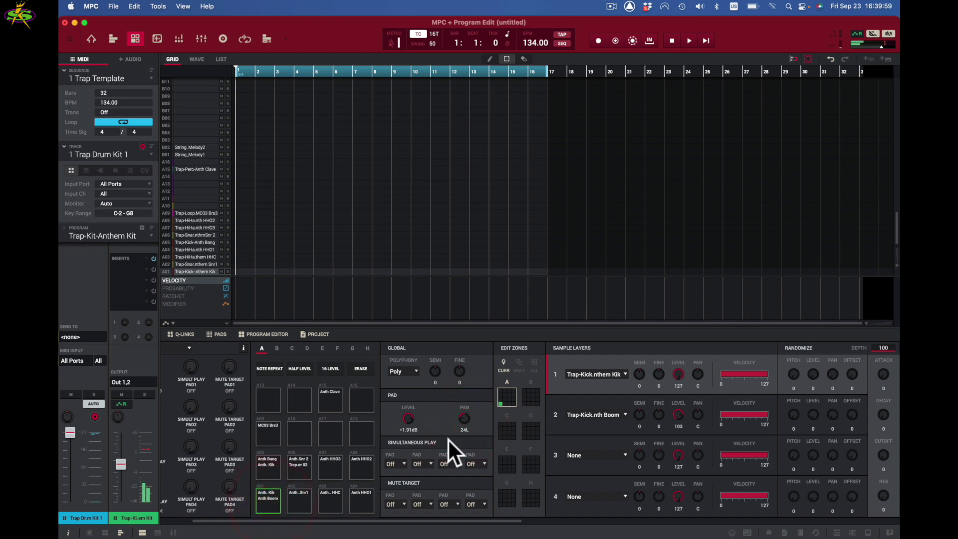
drag(464, 418, 465, 420)
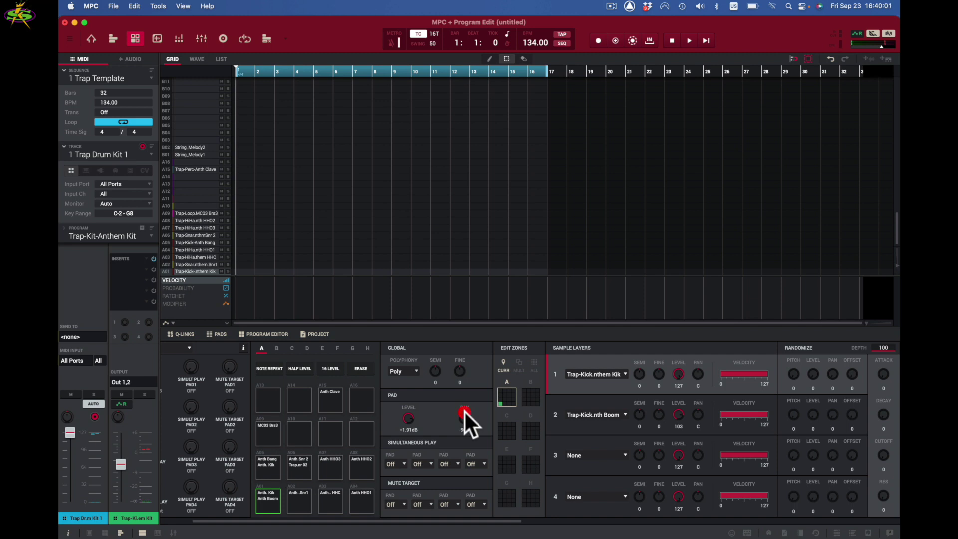
click(273, 497)
drag(468, 418, 468, 429)
Return to Main Mode, assign the project sample Trap-Kick-MC04 Kik 2 to empty pad A11 and play it
click(88, 40)
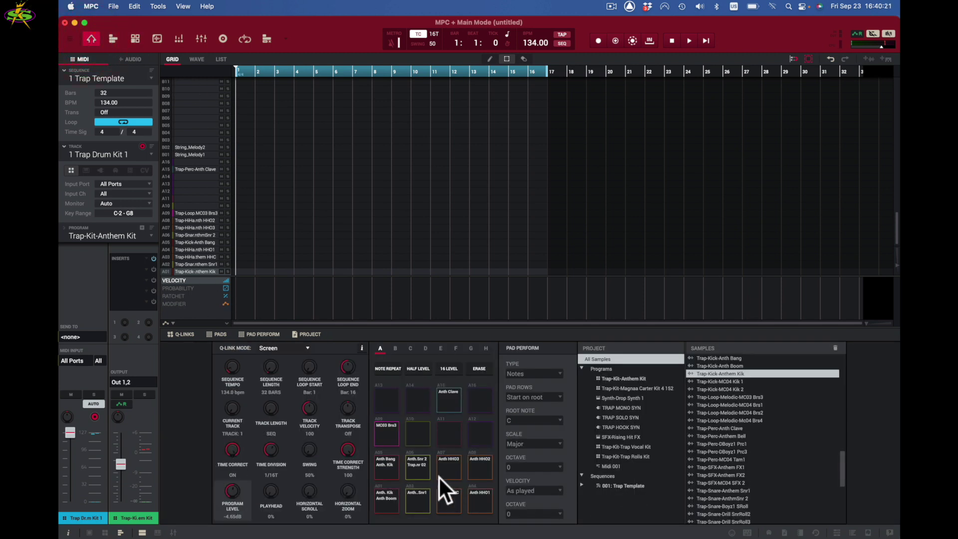
click(442, 431)
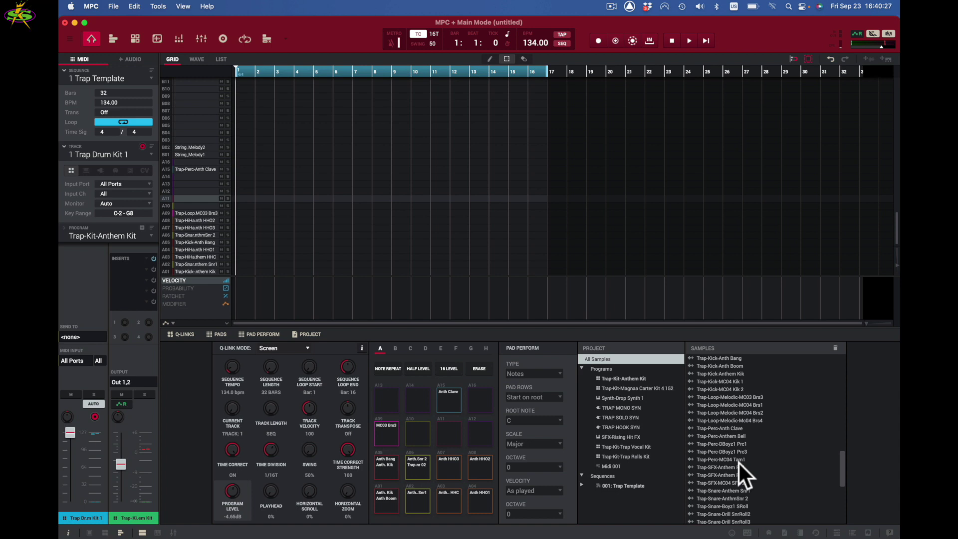
scroll(739, 461, down, 3)
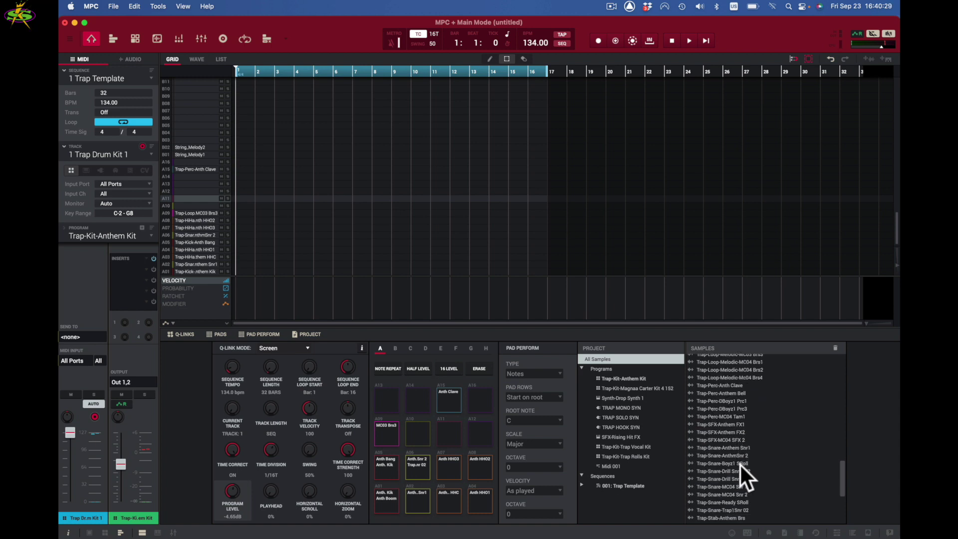
scroll(738, 464, down, 2)
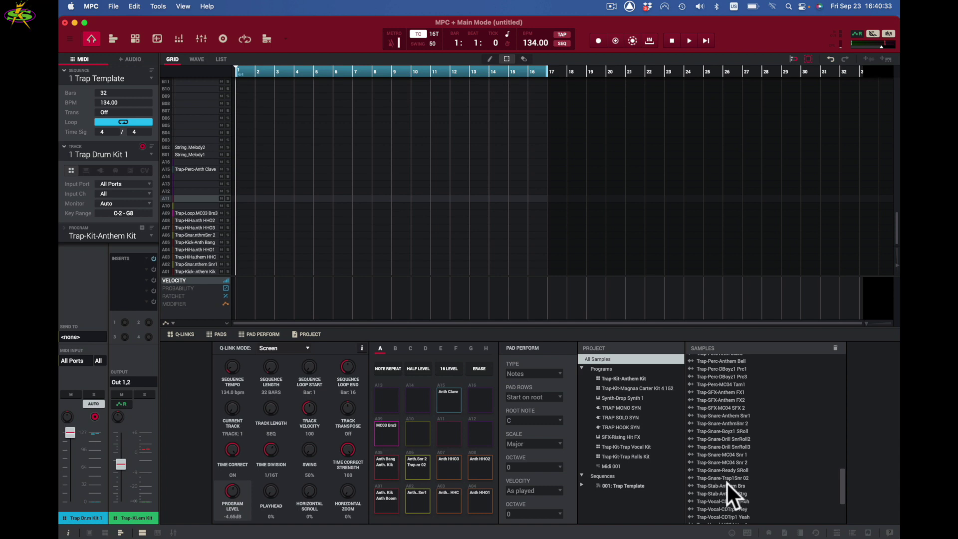
scroll(728, 483, up, 5)
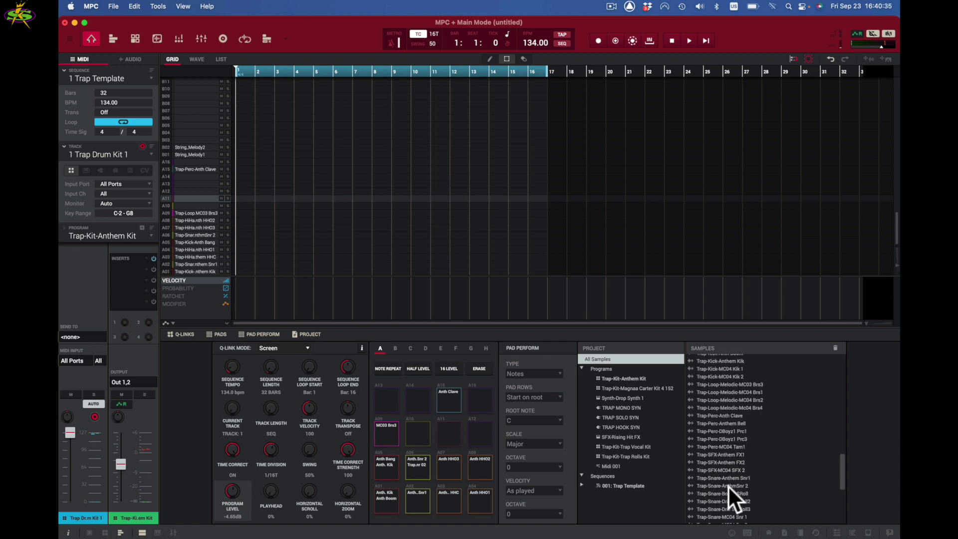
click(722, 377)
click(721, 376)
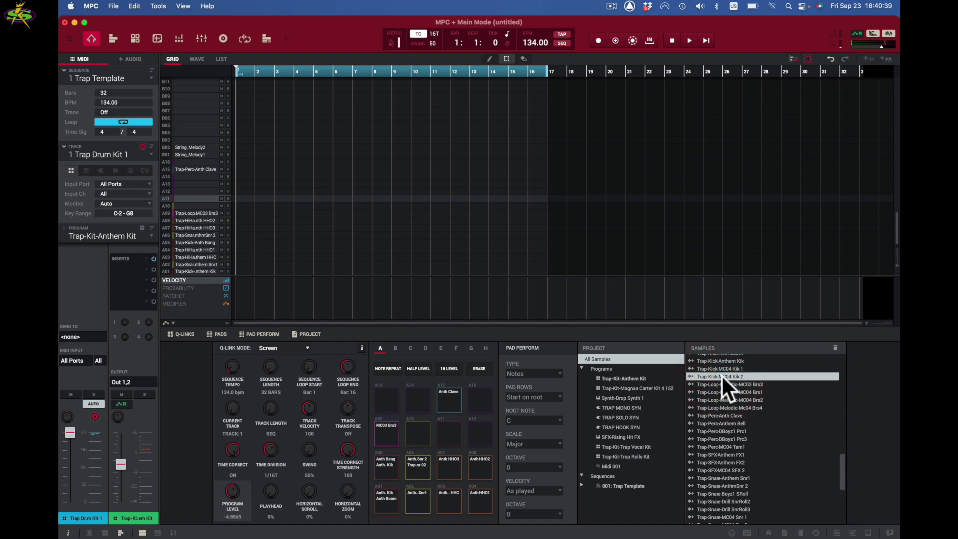
drag(722, 375, 458, 432)
click(450, 427)
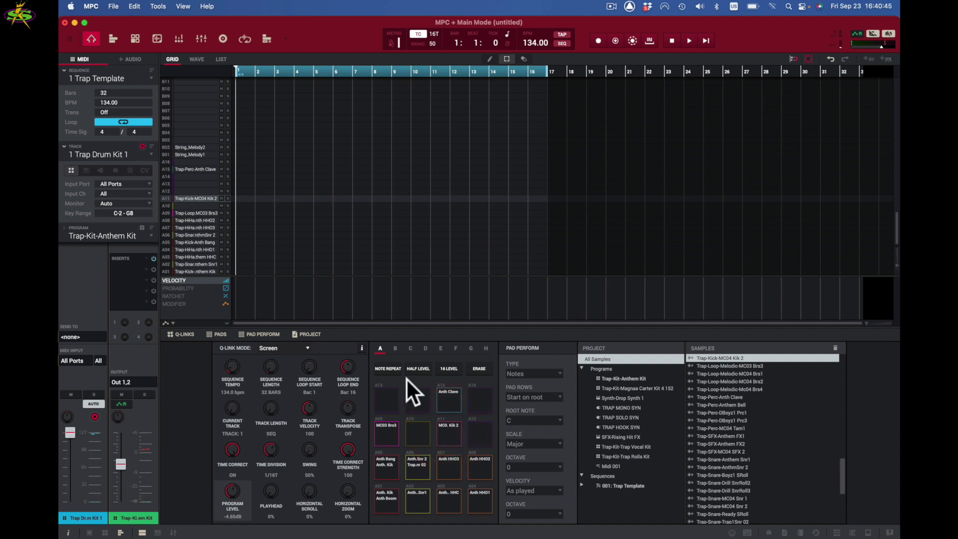
In Program Edit mode, assign the sample Trap-Kick-MC04 Kik 2 to layer 3 of pad A01
click(129, 29)
click(133, 36)
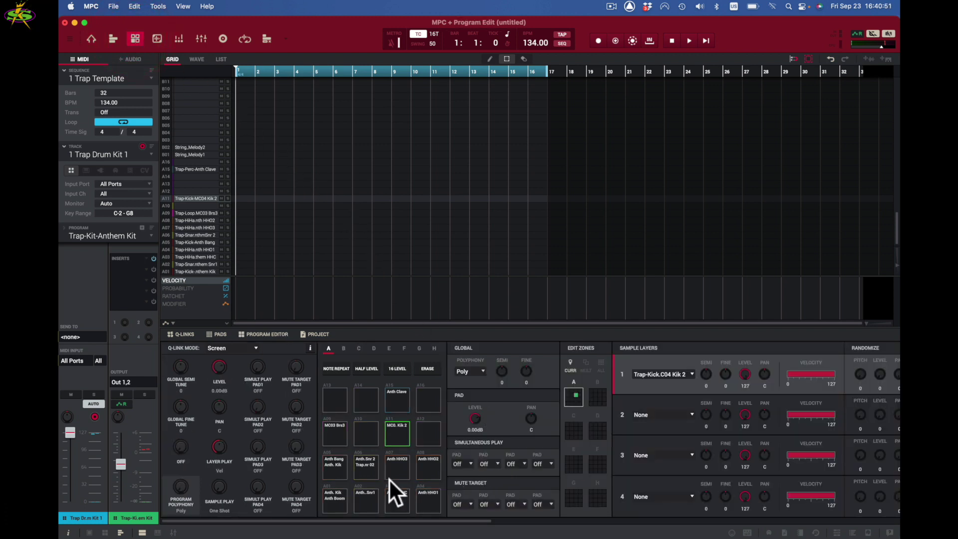
click(334, 495)
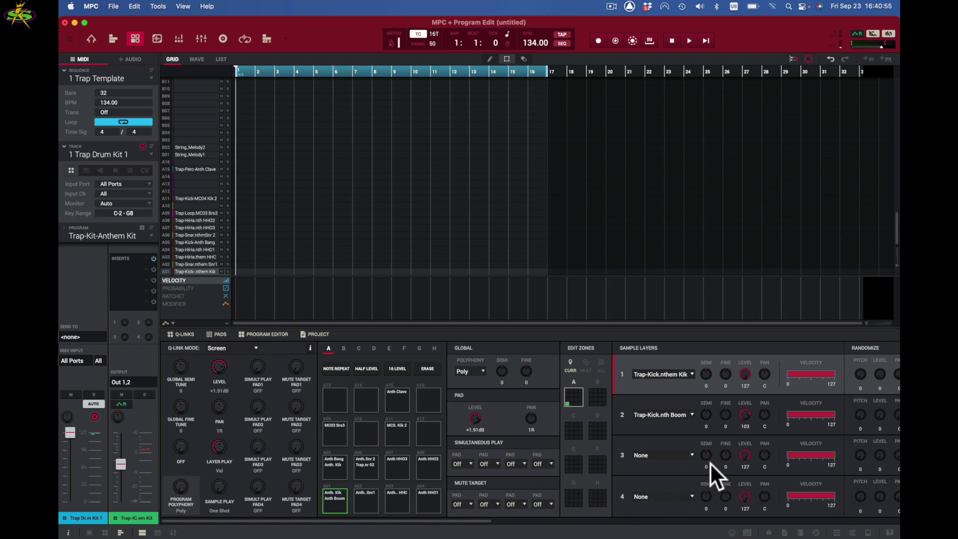
click(691, 450)
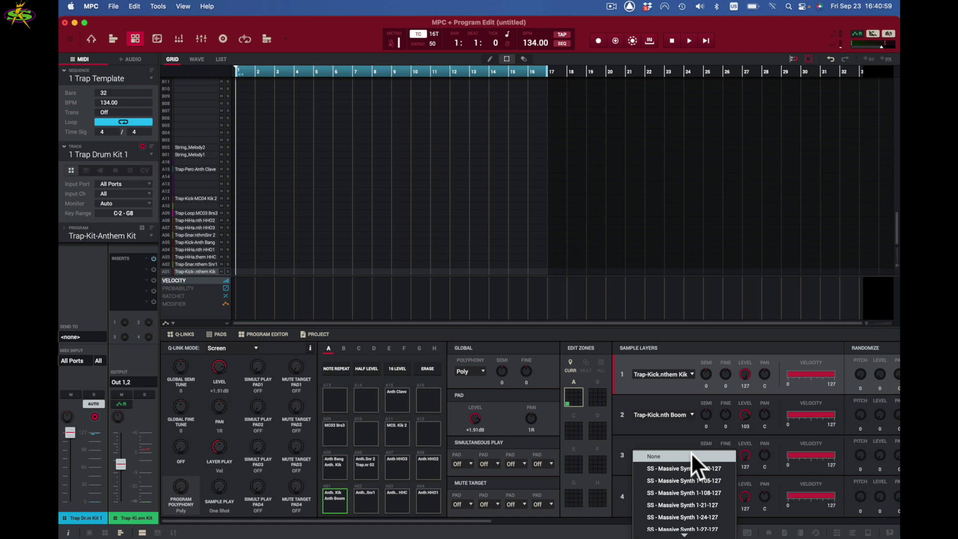
scroll(690, 452, down, 5)
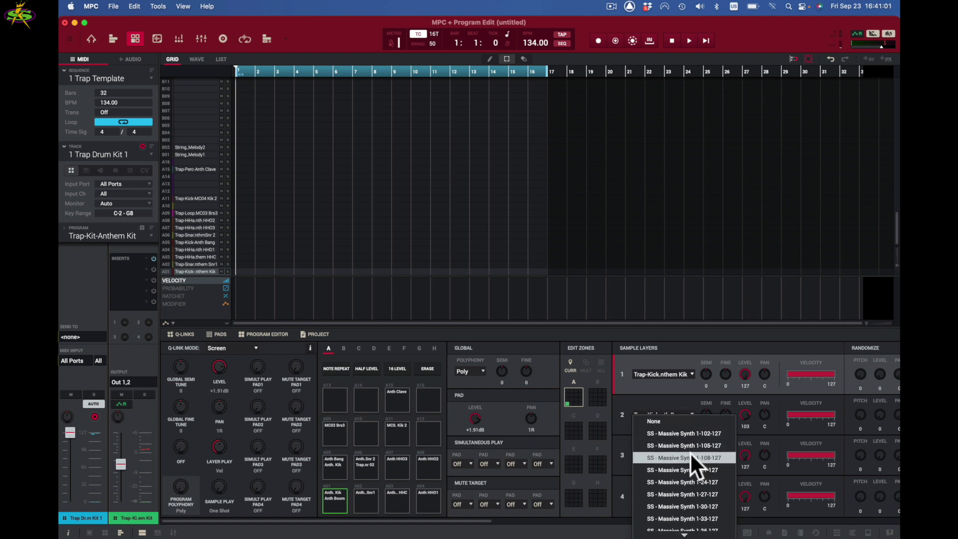
scroll(690, 453, down, 12)
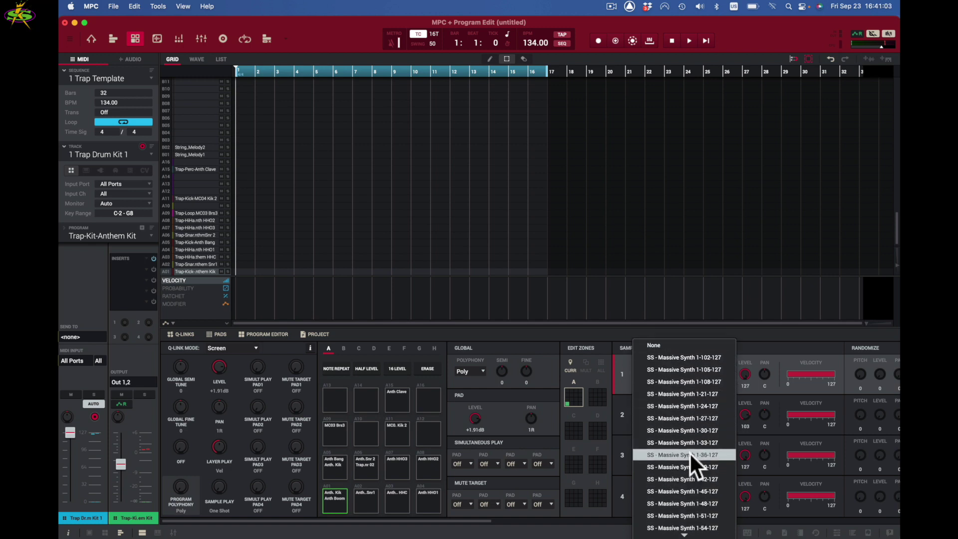
scroll(689, 452, down, 15)
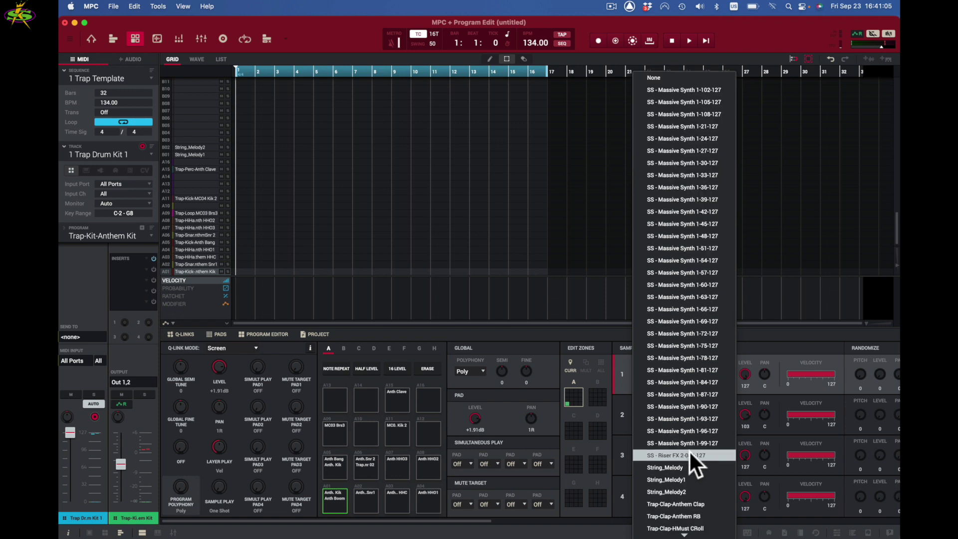
scroll(689, 450, down, 2)
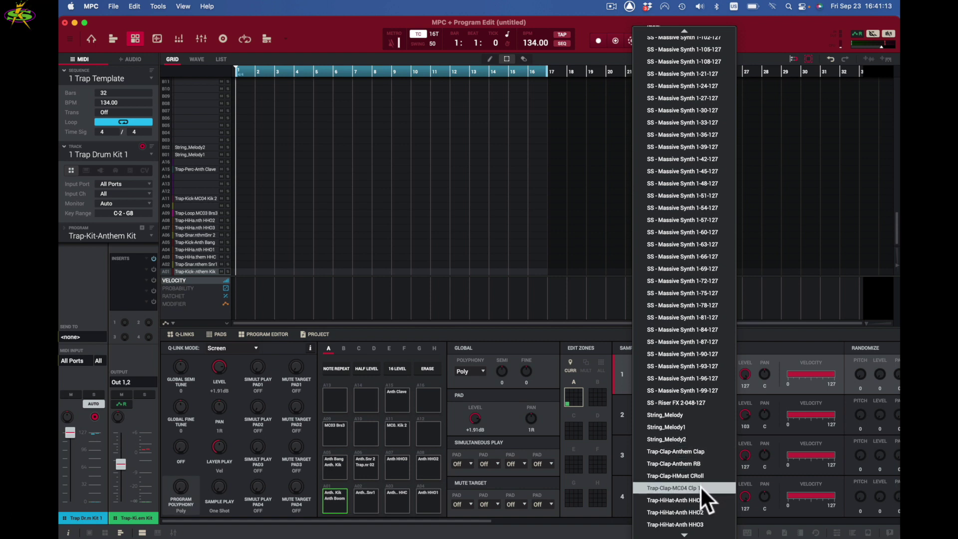
scroll(701, 487, down, 2)
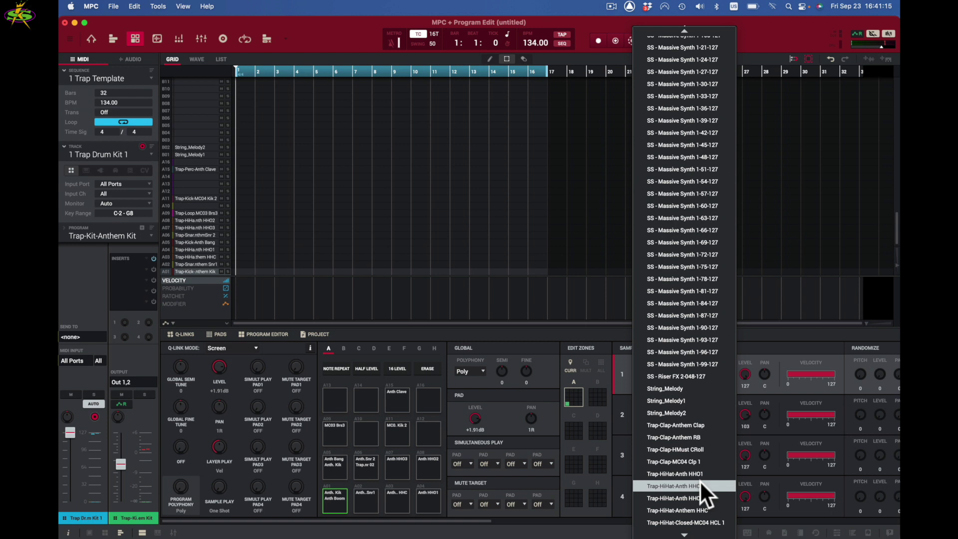
scroll(700, 480, down, 3)
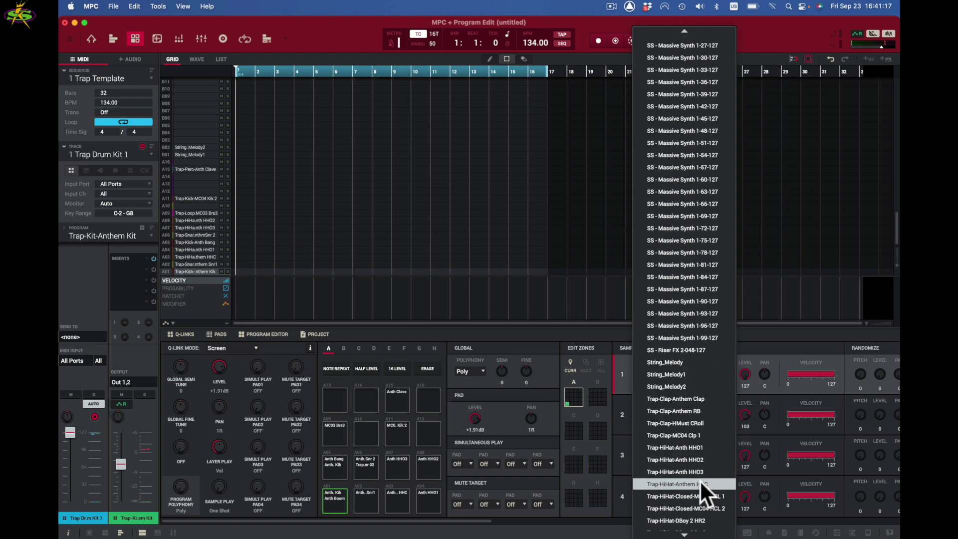
scroll(700, 479, down, 1)
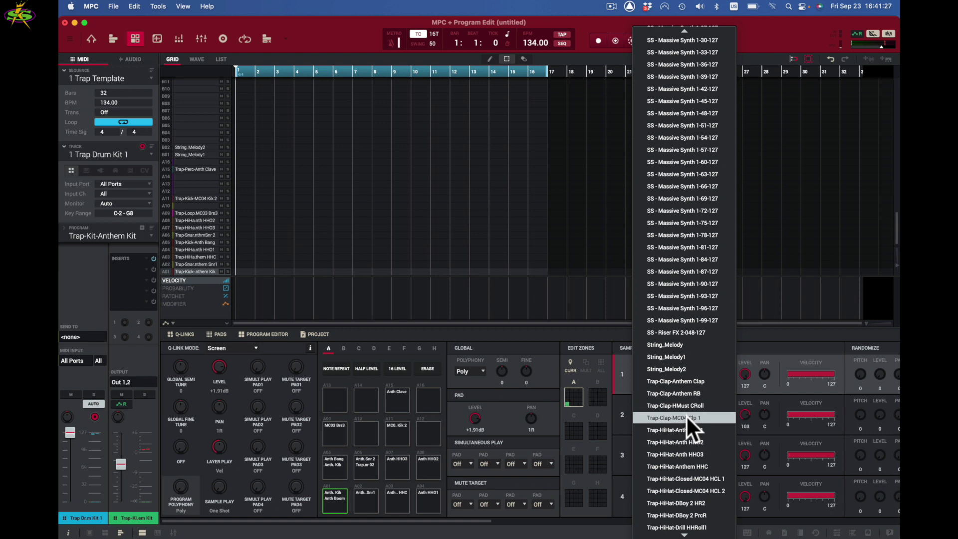
scroll(693, 487, down, 3)
scroll(694, 483, down, 5)
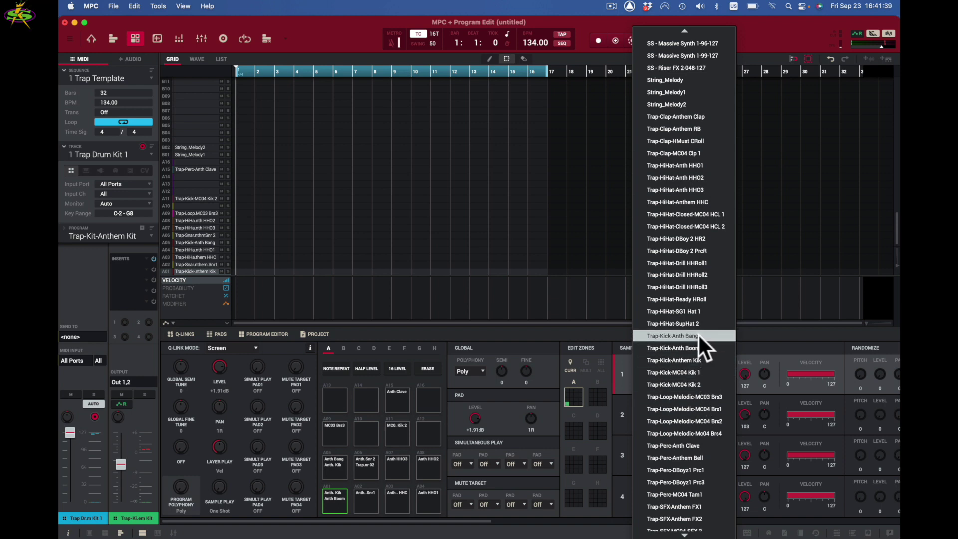
click(688, 384)
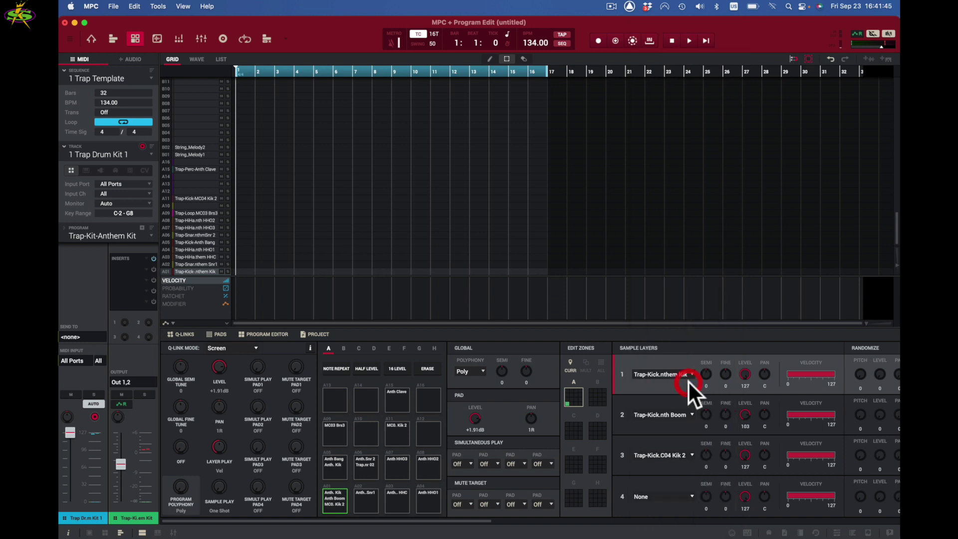
Set the level of pad A01's layer 2 to 75, playing the pad before and after the change
click(335, 500)
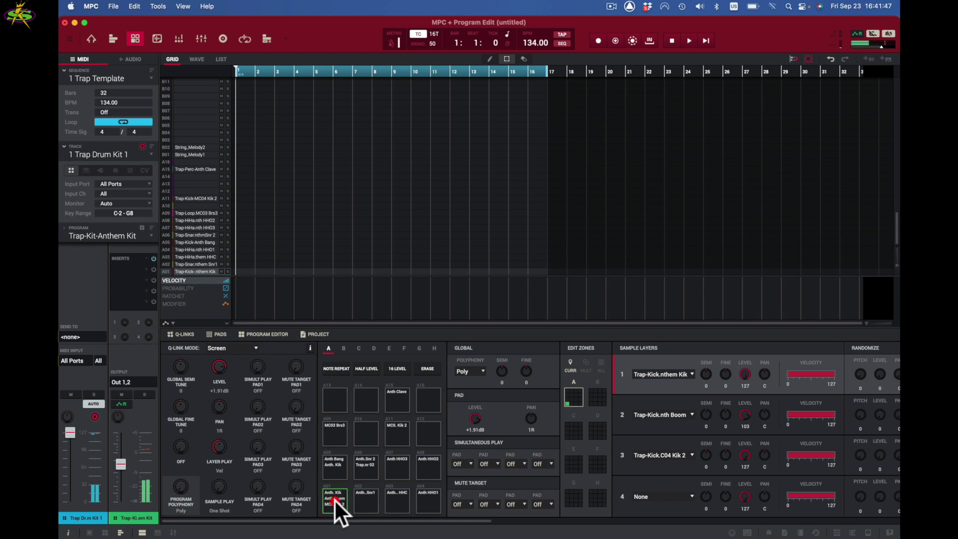
click(335, 499)
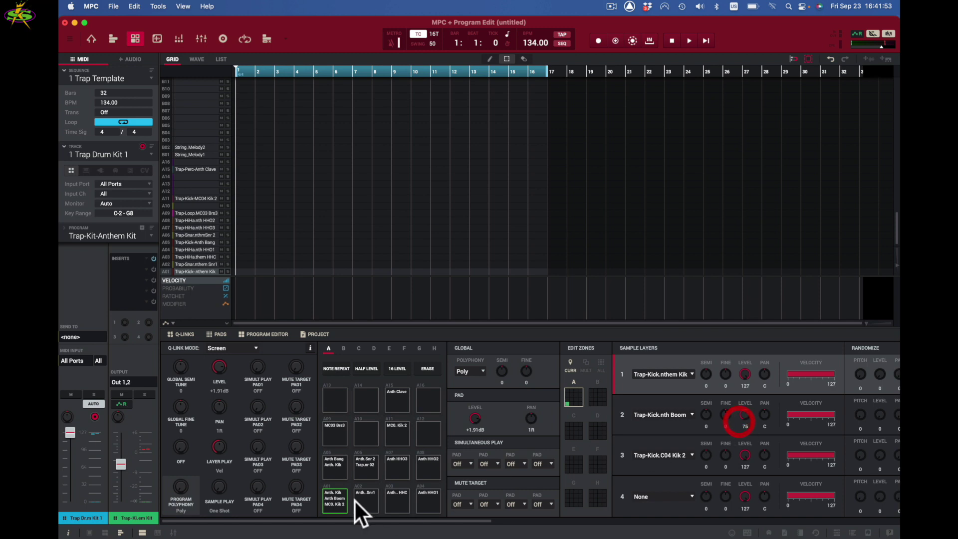
click(337, 498)
click(336, 497)
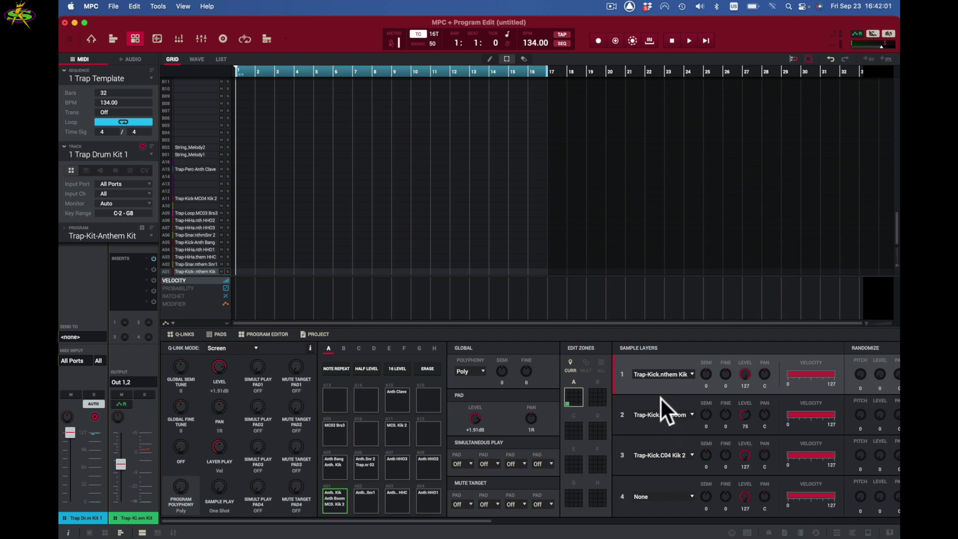
Audition pads A02 and A06, and set pad A06's layer 1 level to 42 and layer 2 level to 126
click(360, 498)
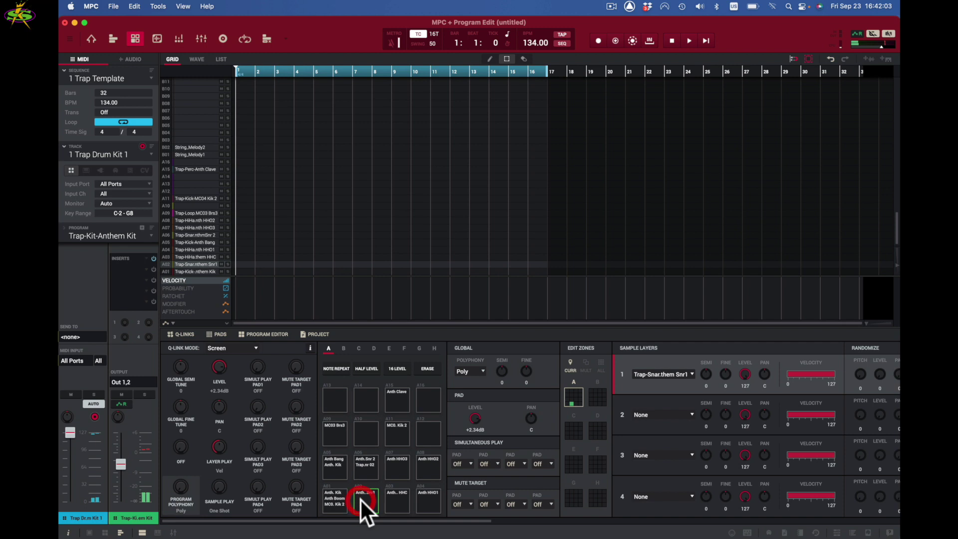
click(366, 464)
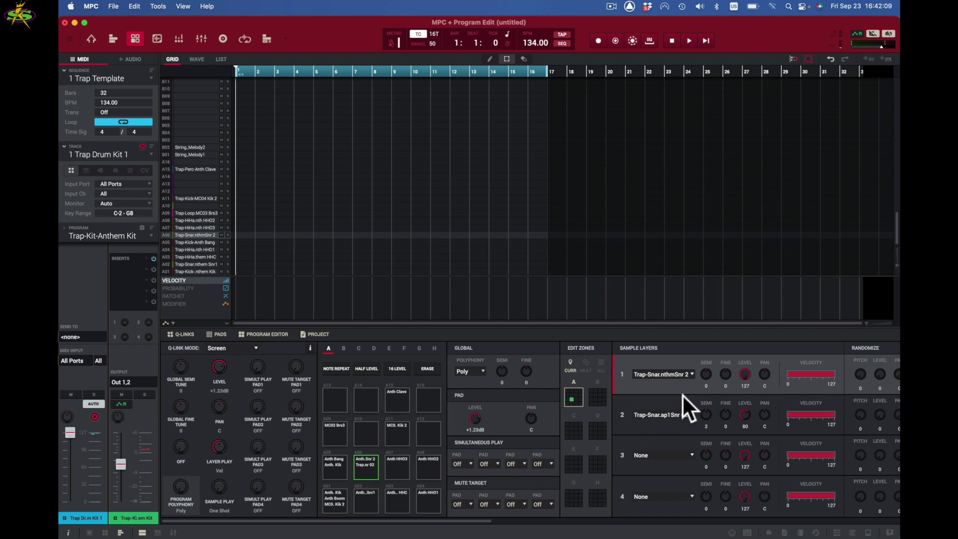
drag(745, 414, 745, 422)
click(360, 467)
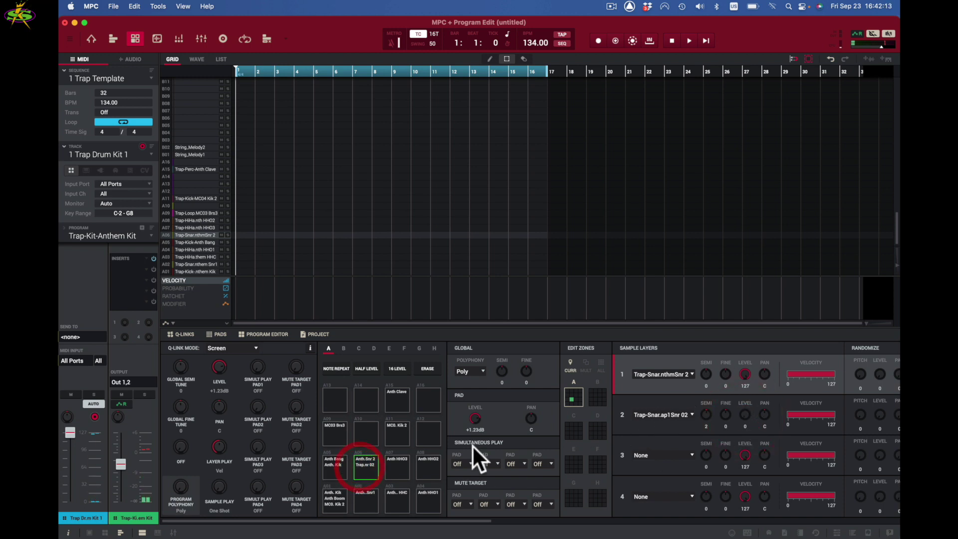
drag(745, 371, 675, 446)
click(360, 463)
click(360, 463)
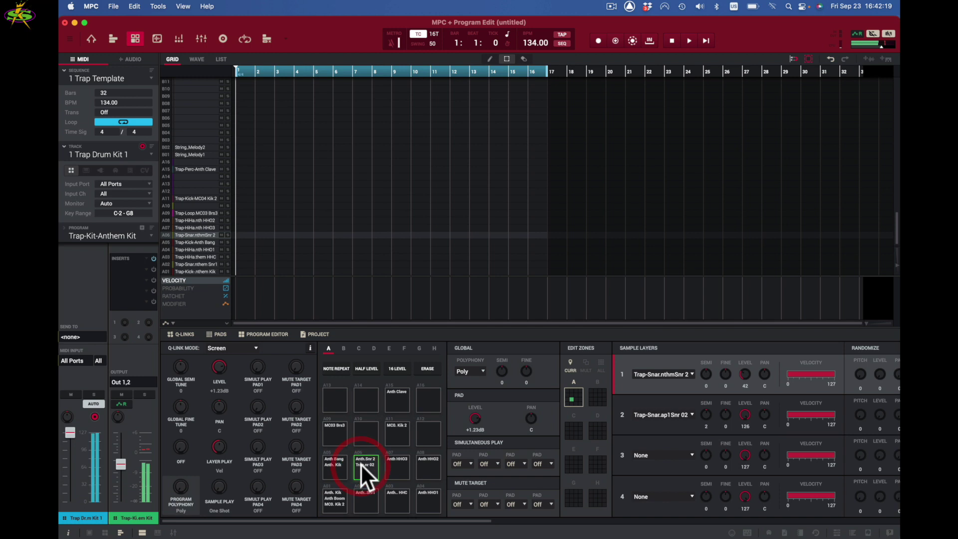
click(360, 464)
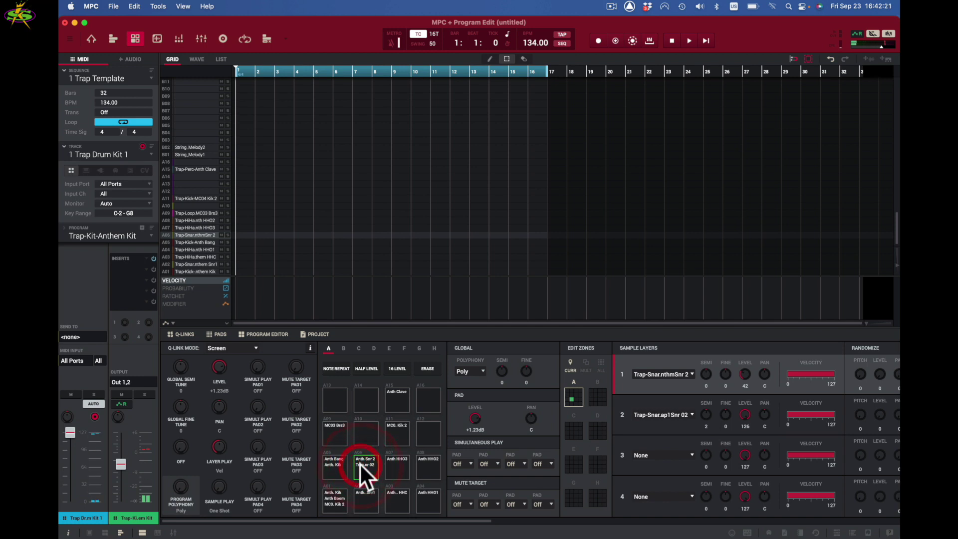
Replace the layer 1 sample of pad A06 with Trap-Snare-Anthem Snr1 and play the pad
click(692, 374)
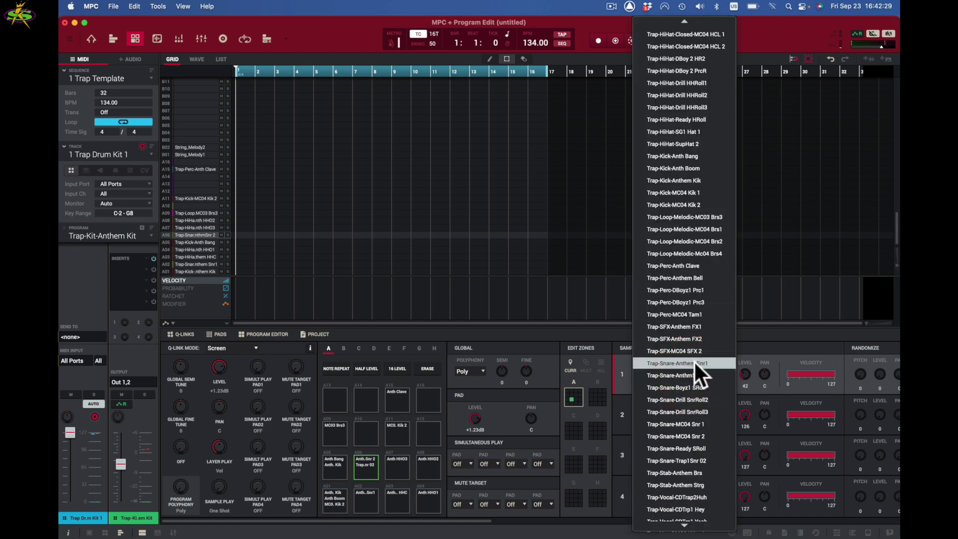
click(697, 364)
click(367, 467)
click(367, 467)
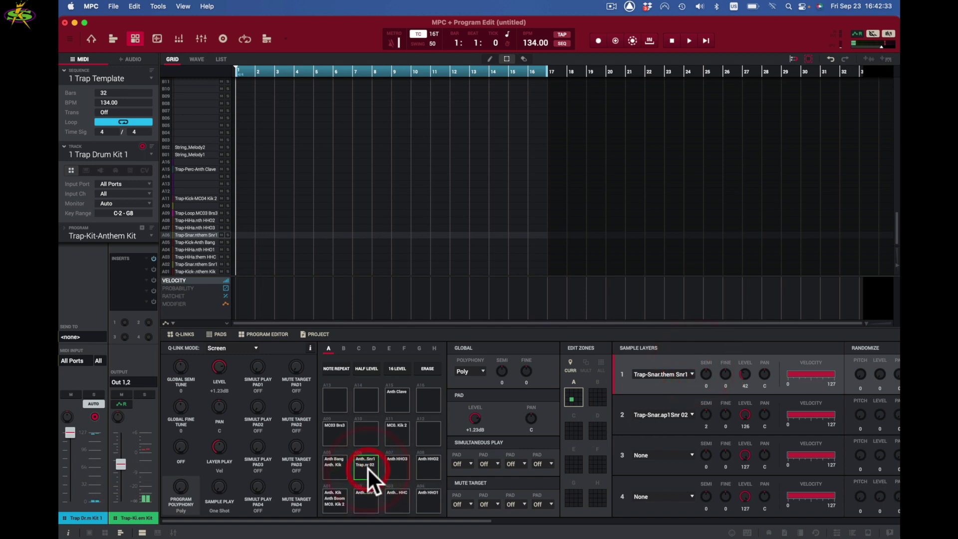
Play the kick on pad A01 and the snare on pad A06 alternately to hear the layered sounds together
click(339, 494)
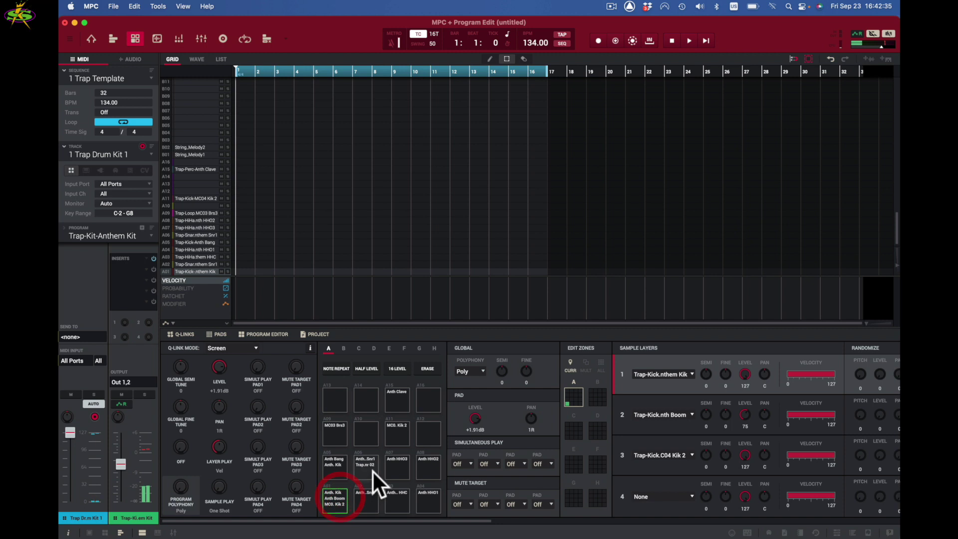
click(372, 470)
click(340, 494)
click(339, 493)
click(359, 472)
click(345, 490)
click(370, 467)
click(339, 492)
click(362, 467)
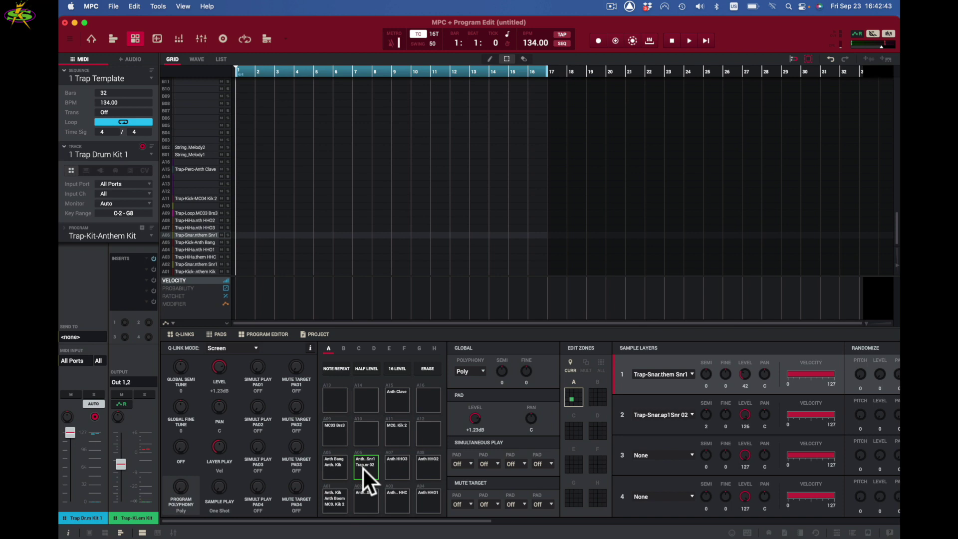
Examine pad A06's randomize, envelope, filter, LFO and pad play mode settings through to the project sample list
scroll(528, 451, right, 5)
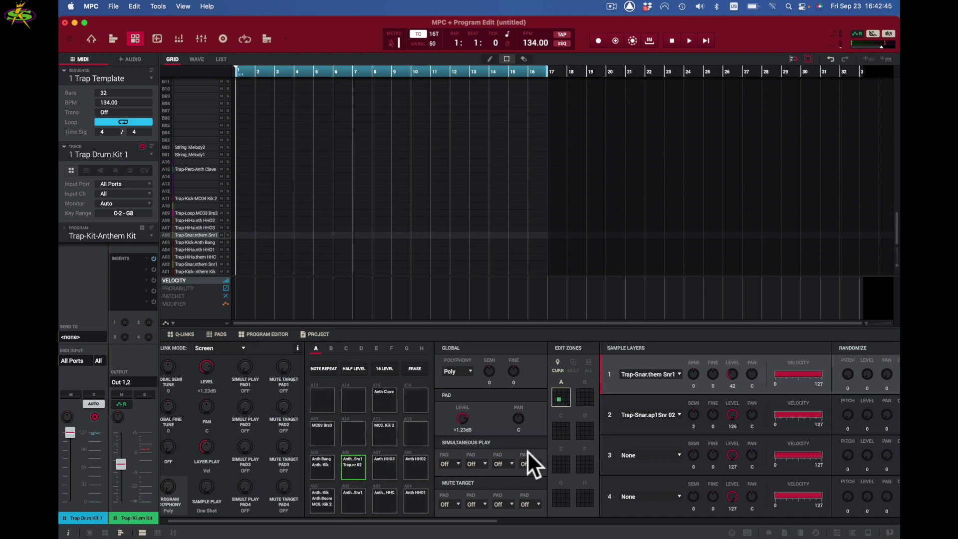
scroll(527, 452, right, 5)
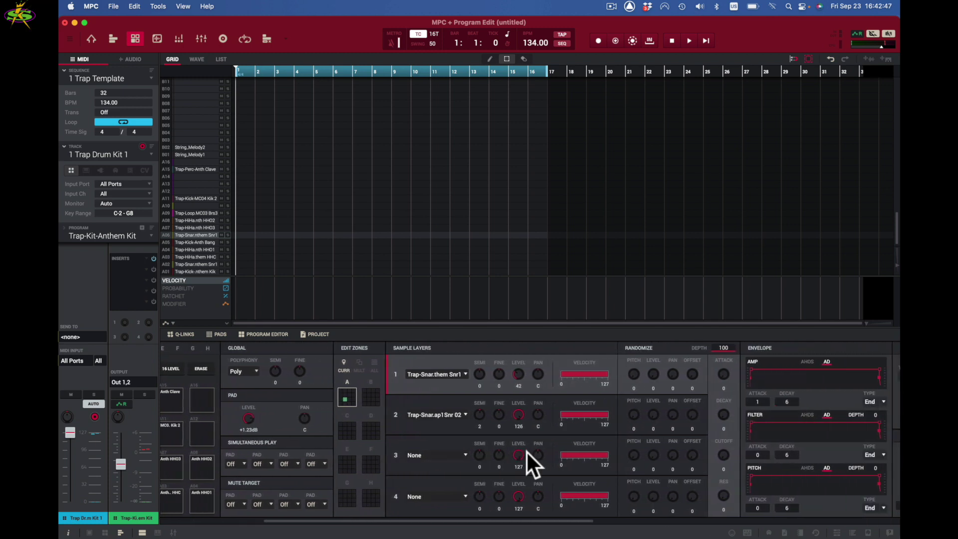
scroll(527, 450, right, 1)
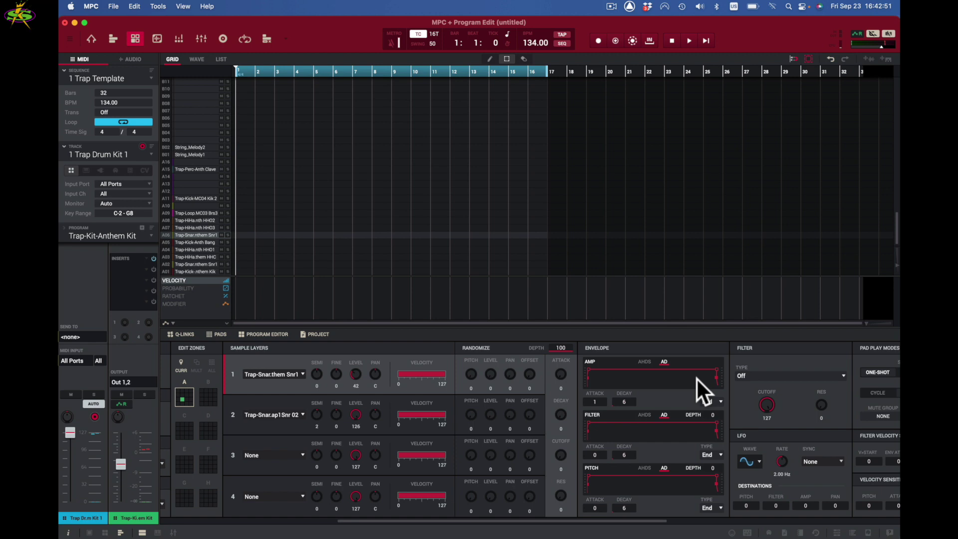
scroll(690, 376, right, 6)
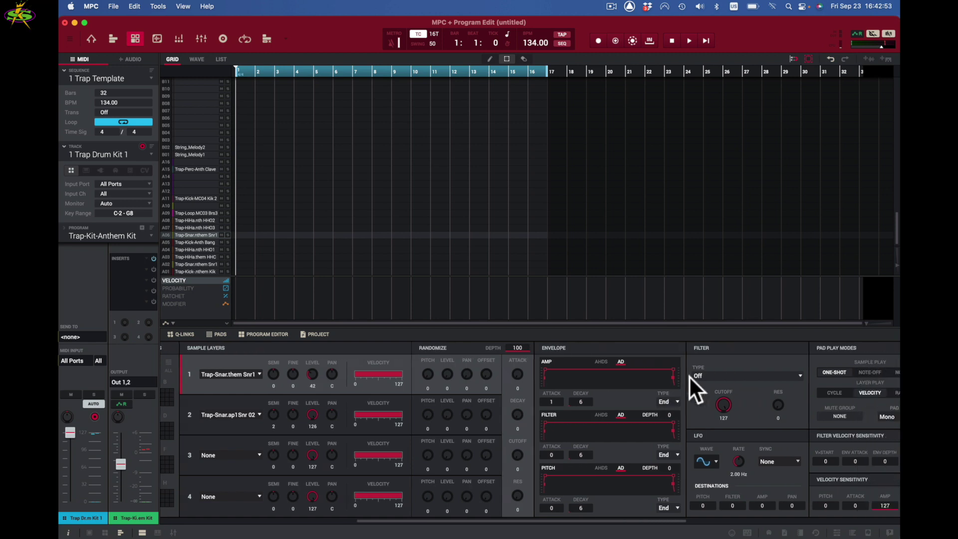
scroll(690, 376, right, 2)
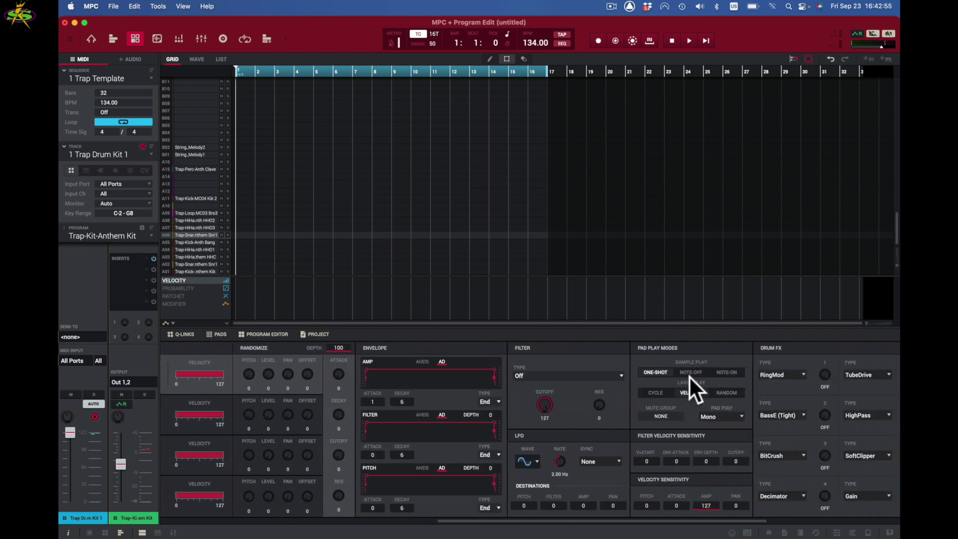
scroll(690, 377, right, 3)
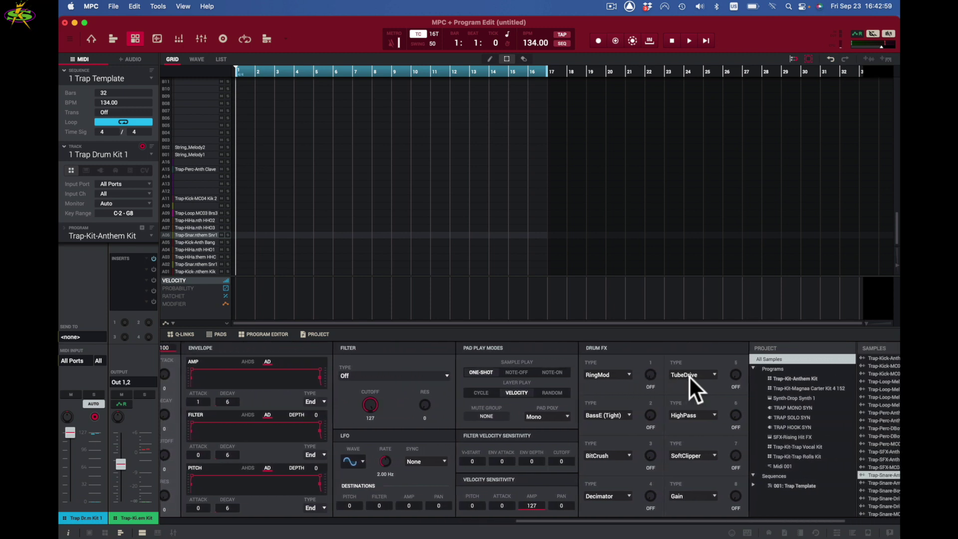
scroll(690, 376, right, 3)
scroll(689, 375, right, 1)
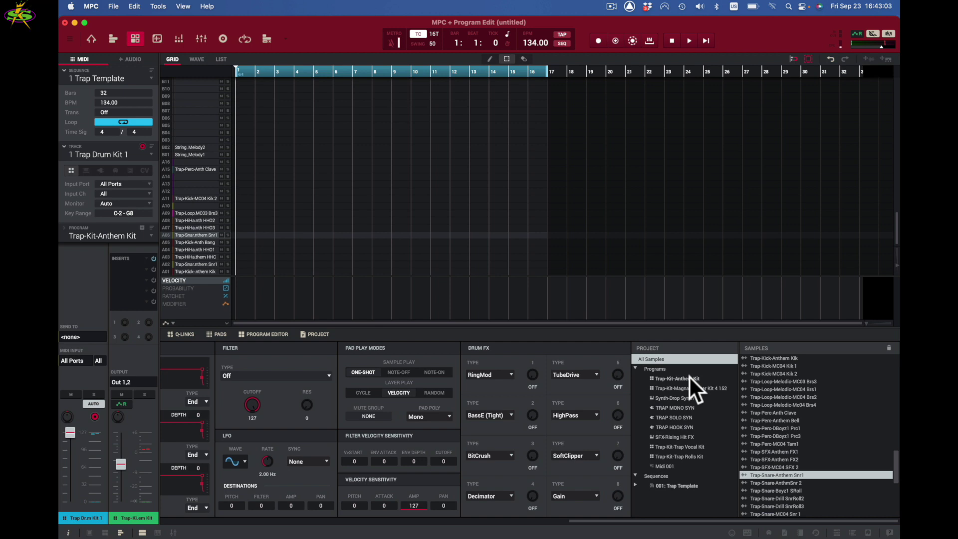
Examine the effect types available for Drum FX slot 1 of pad A06, keeping RingMod
scroll(689, 376, left, 2)
scroll(690, 377, left, 1)
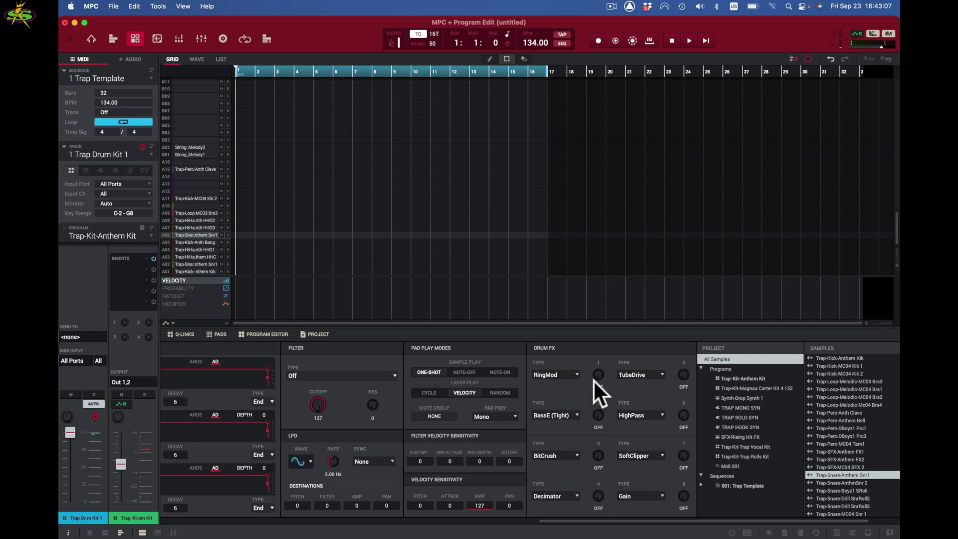
click(576, 374)
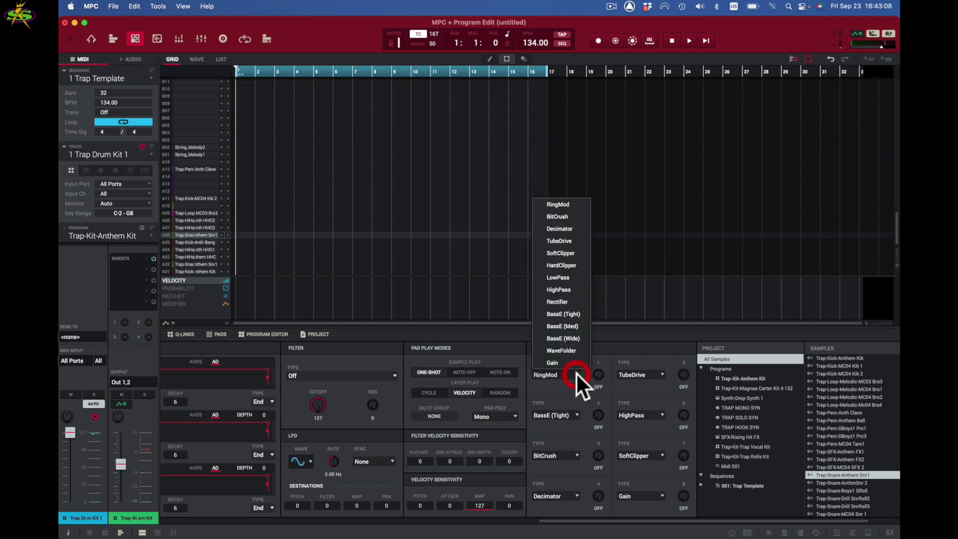
click(648, 345)
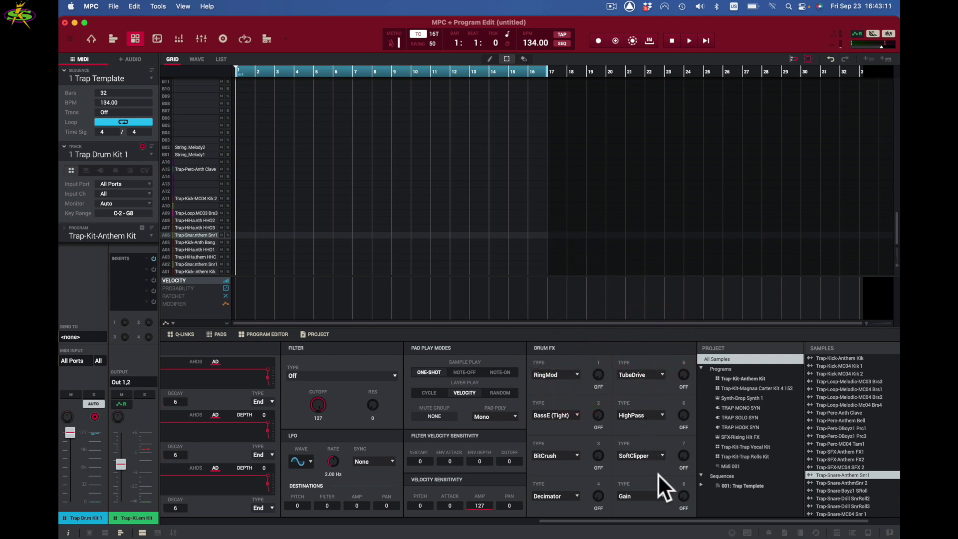